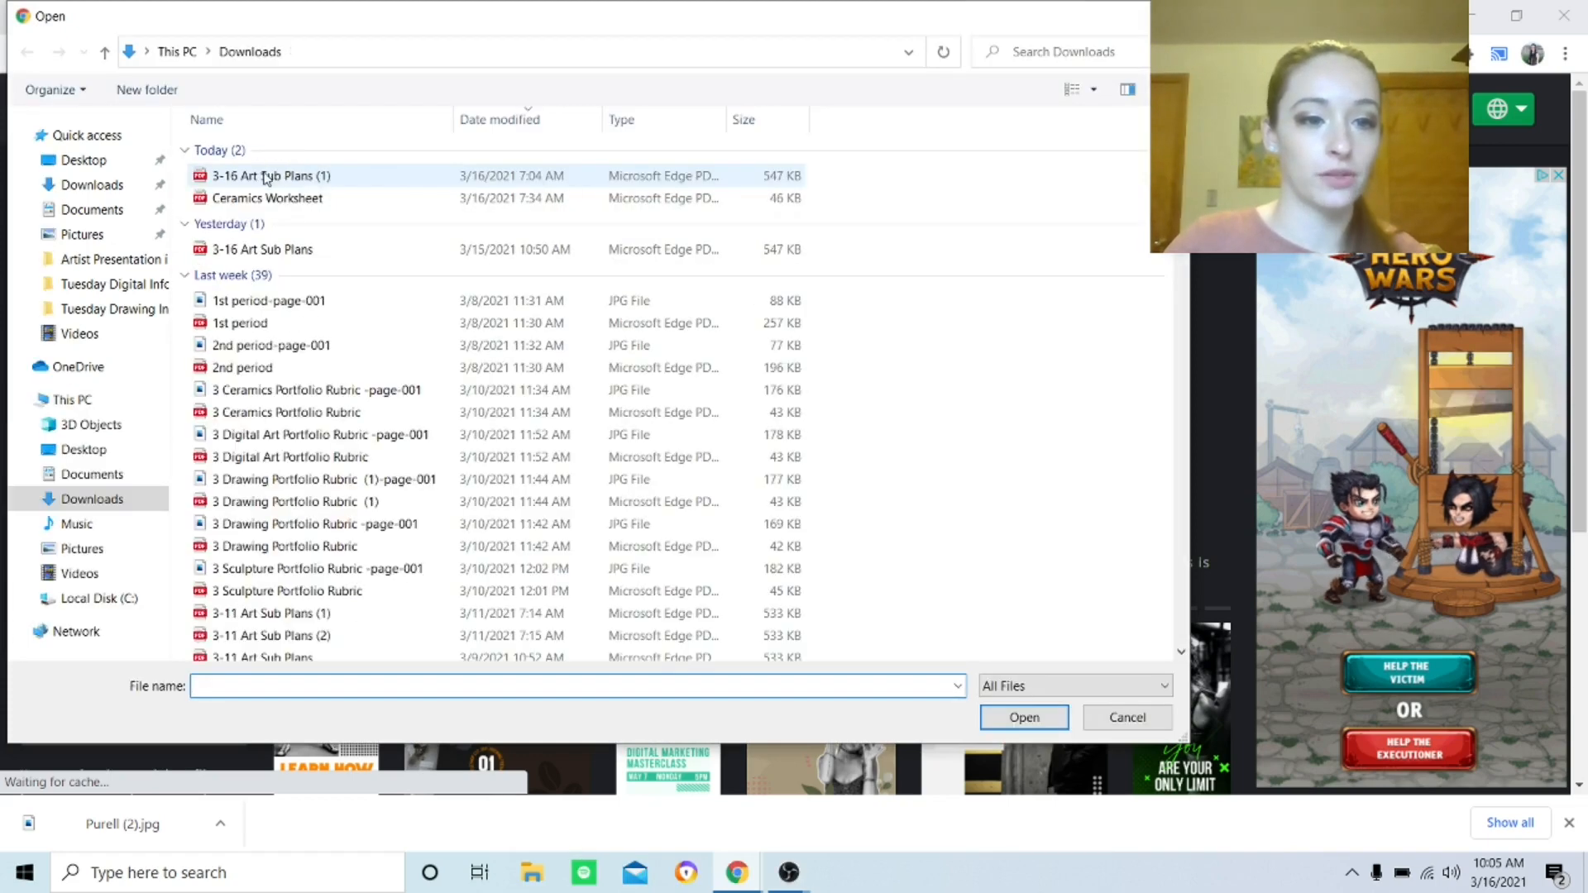
Open the Purell (2) image from Downloads, pre-resized to Full HD at 1466 x 1920.
left_click(265, 176)
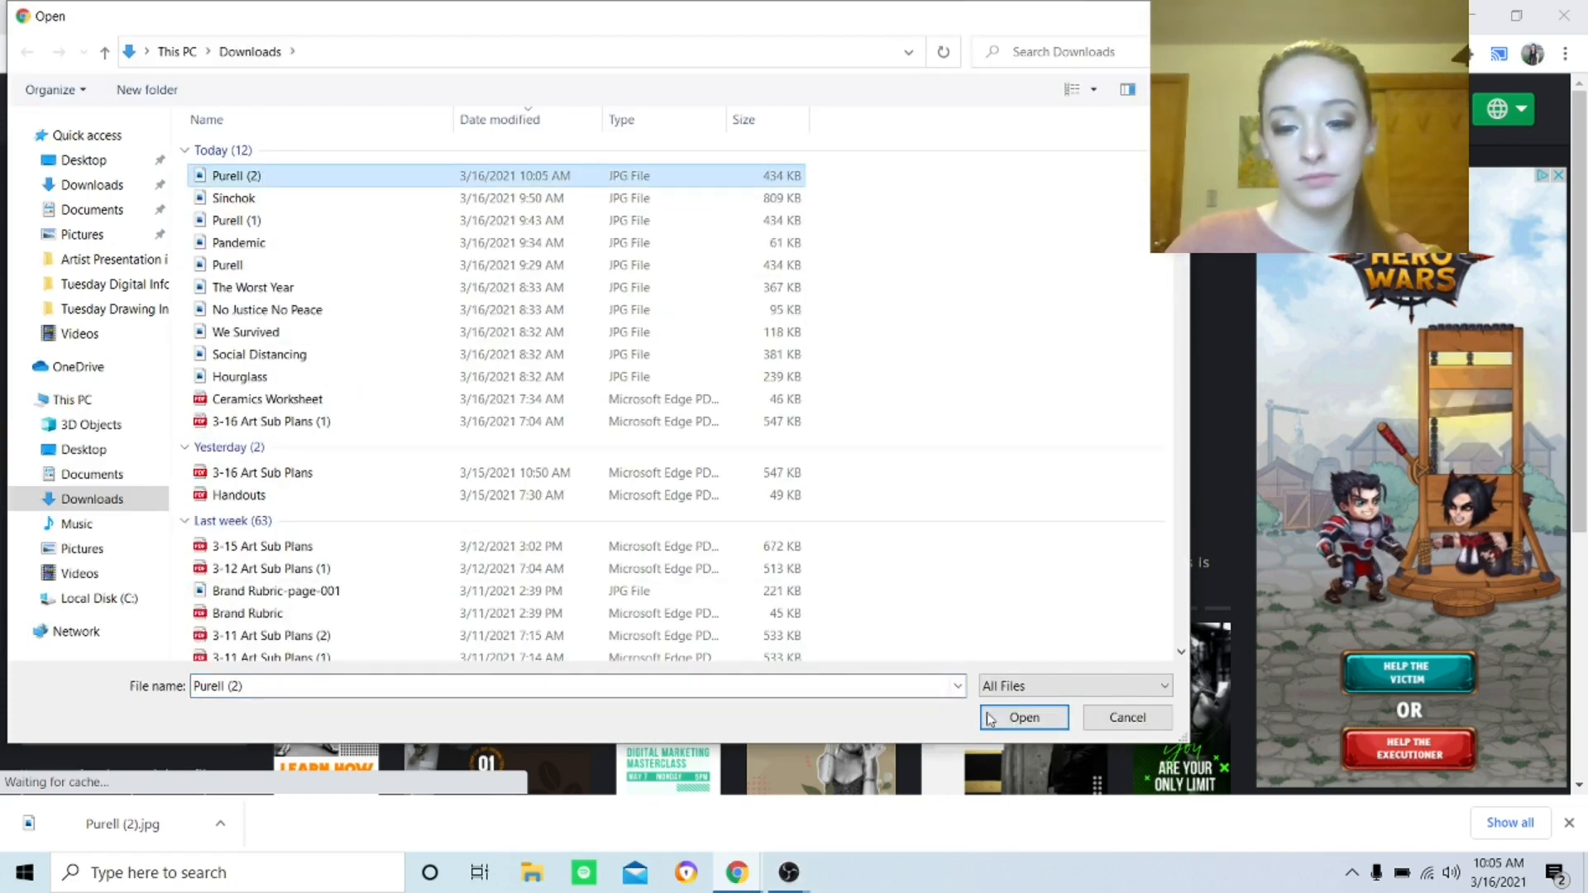
key("Return")
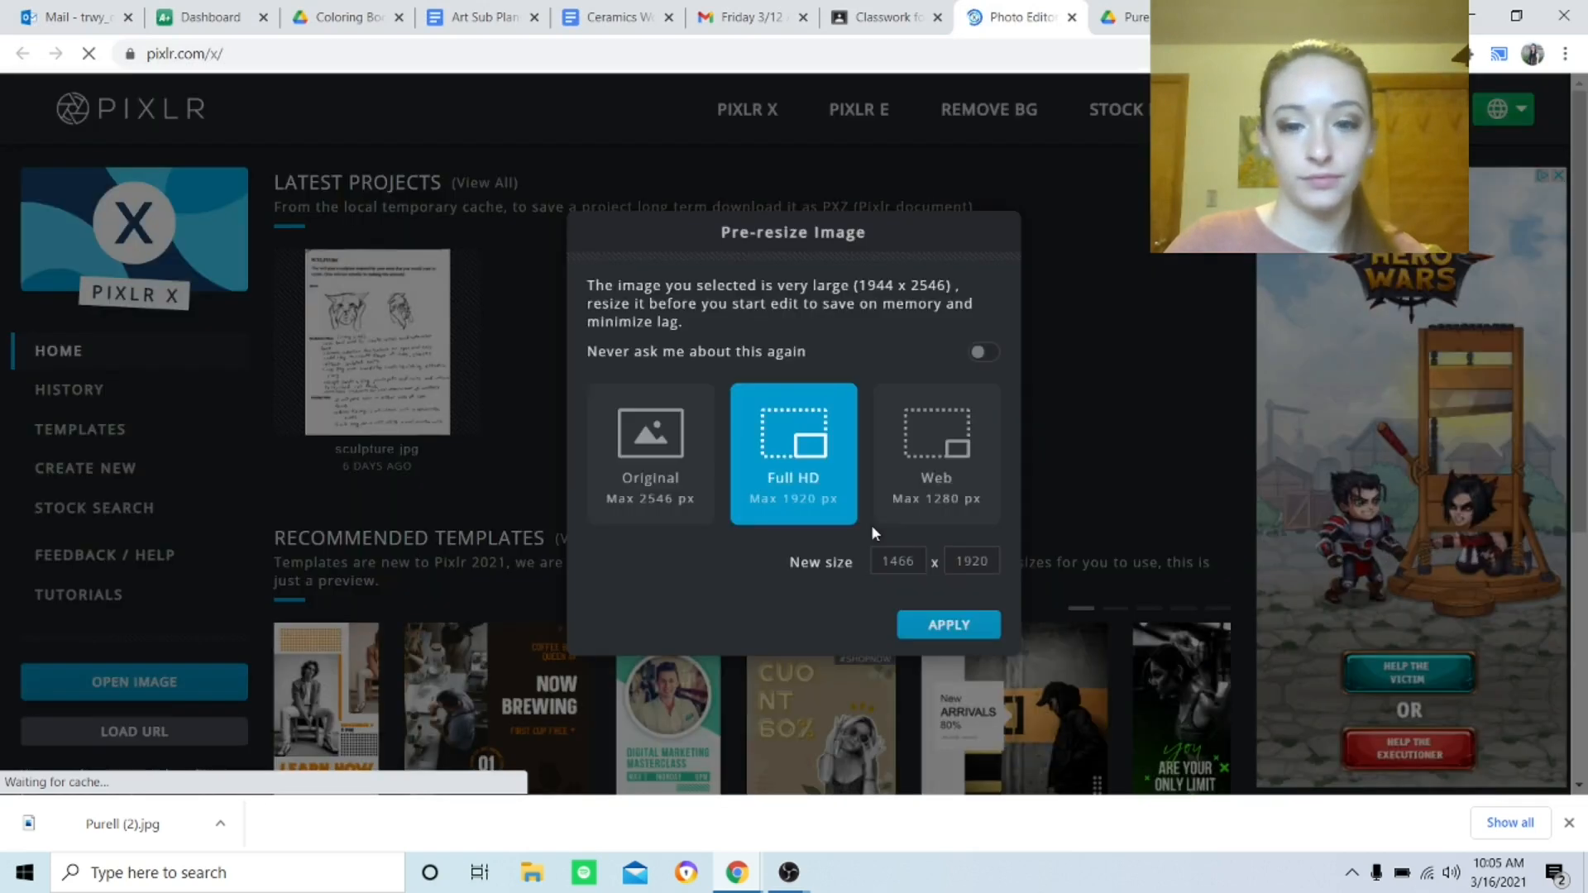
left_click(925, 622)
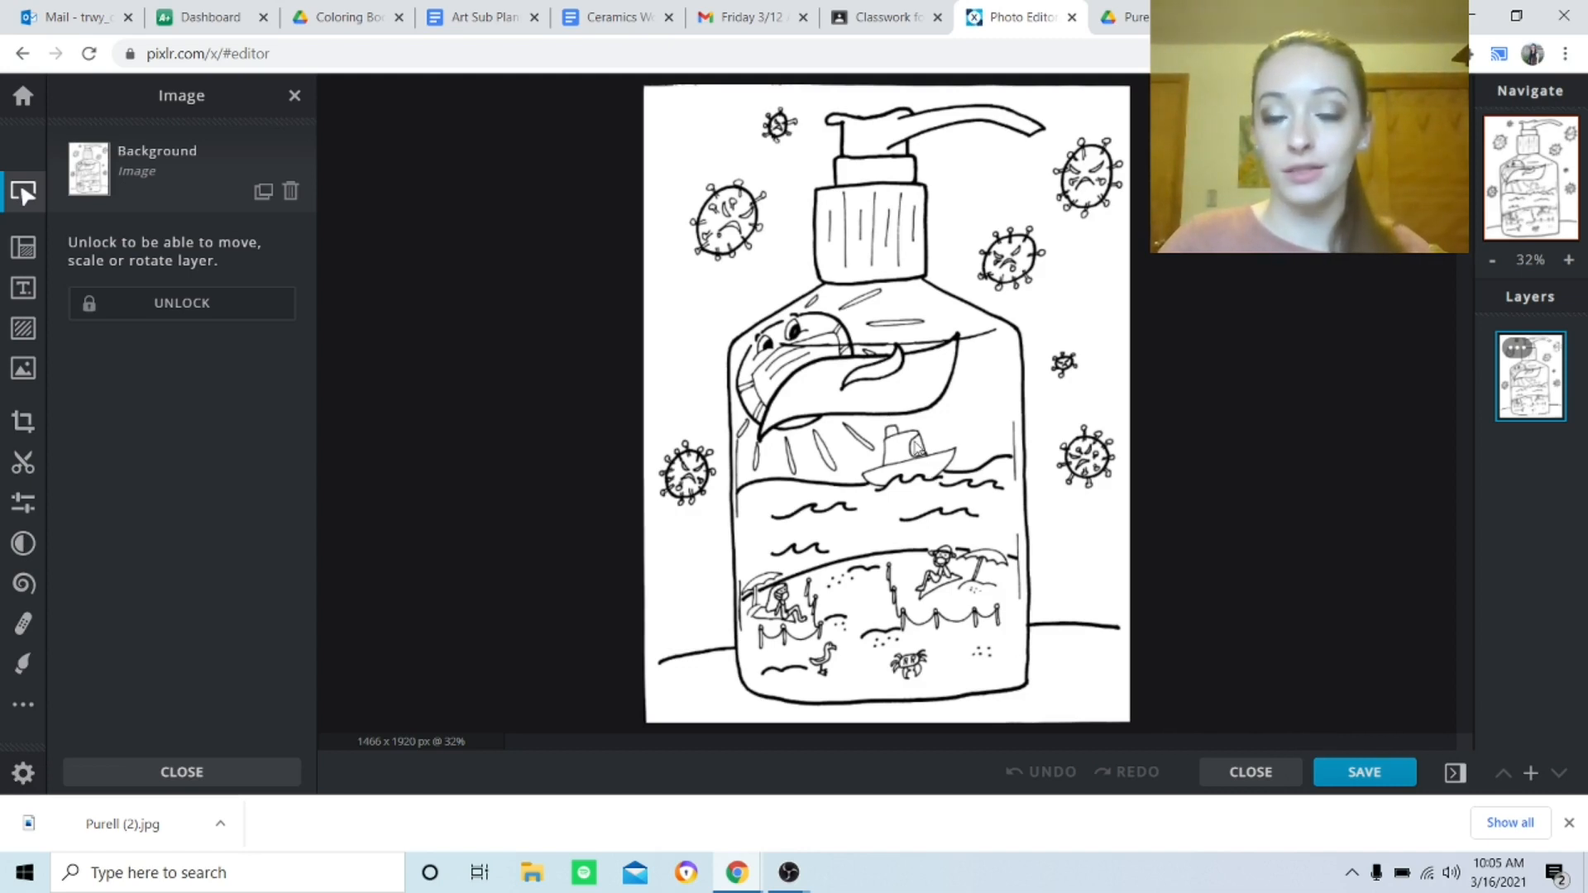
Try painting over the bottle with a pink 330 px brush directly on the background layer, and undo the stroke.
left_click(23, 674)
left_click(282, 661)
left_click_drag(109, 472, 194, 472)
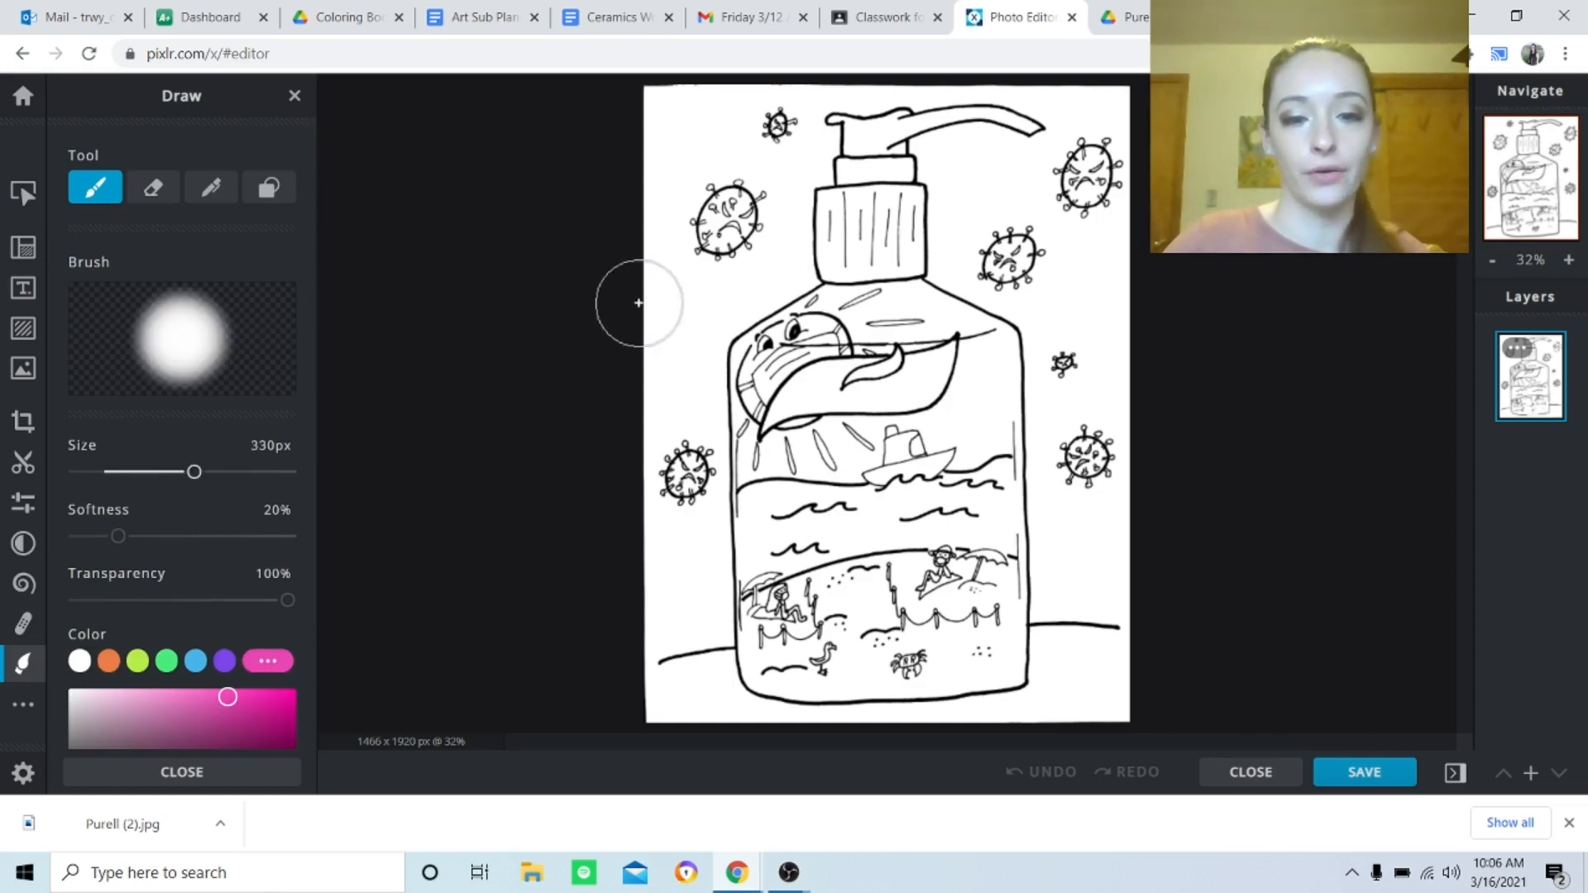
mouse_move(766, 239)
left_mouse_down()
mouse_move(684, 369)
mouse_move(1029, 292)
mouse_move(915, 409)
left_mouse_up()
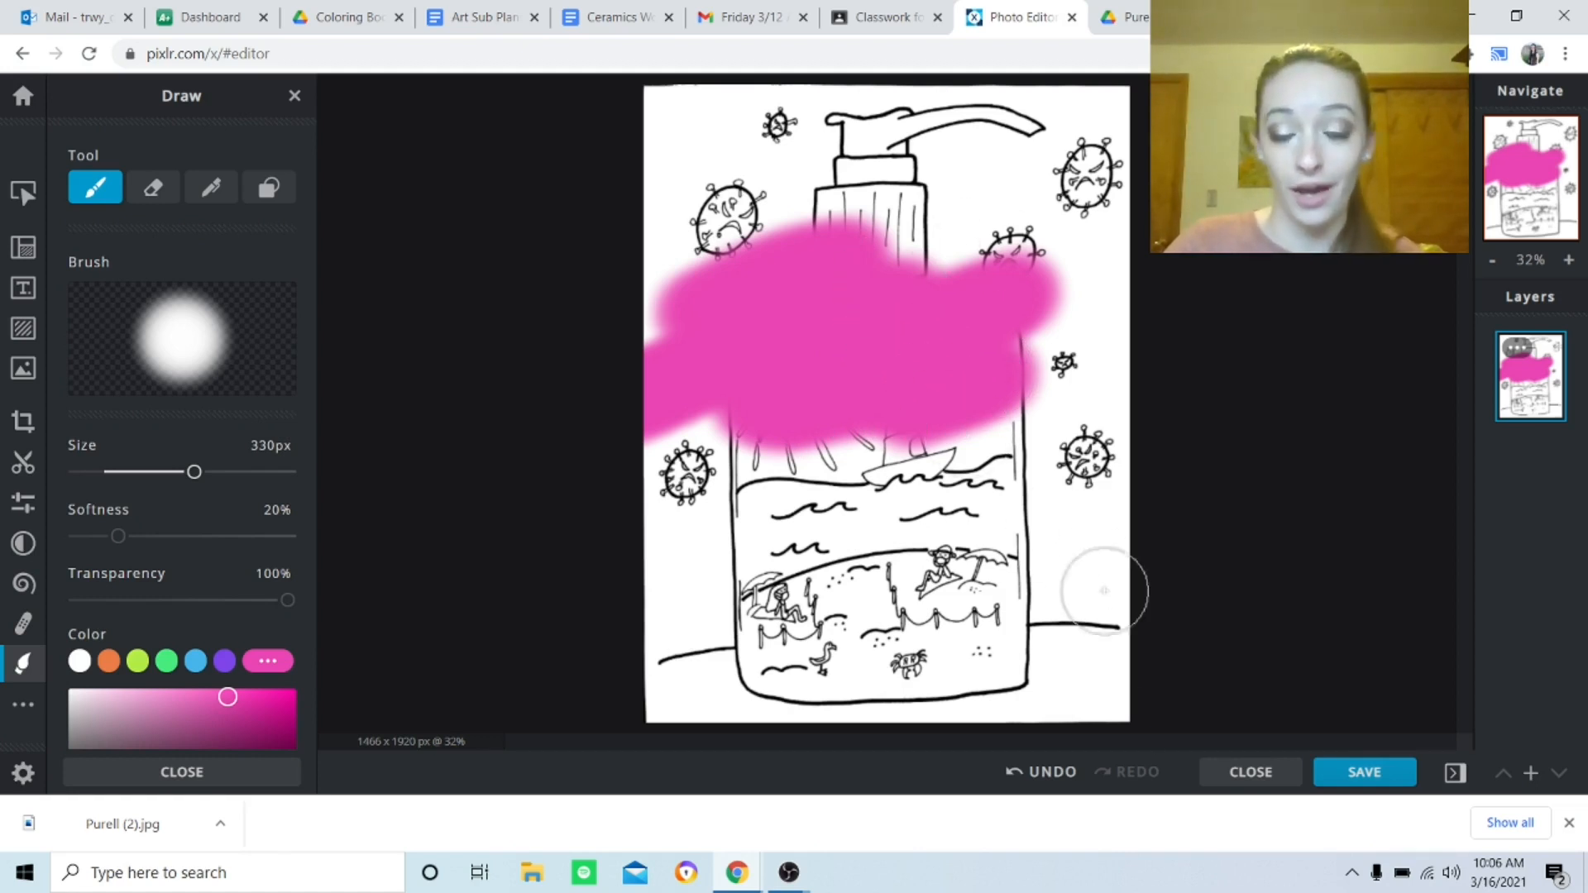
left_click(1074, 776)
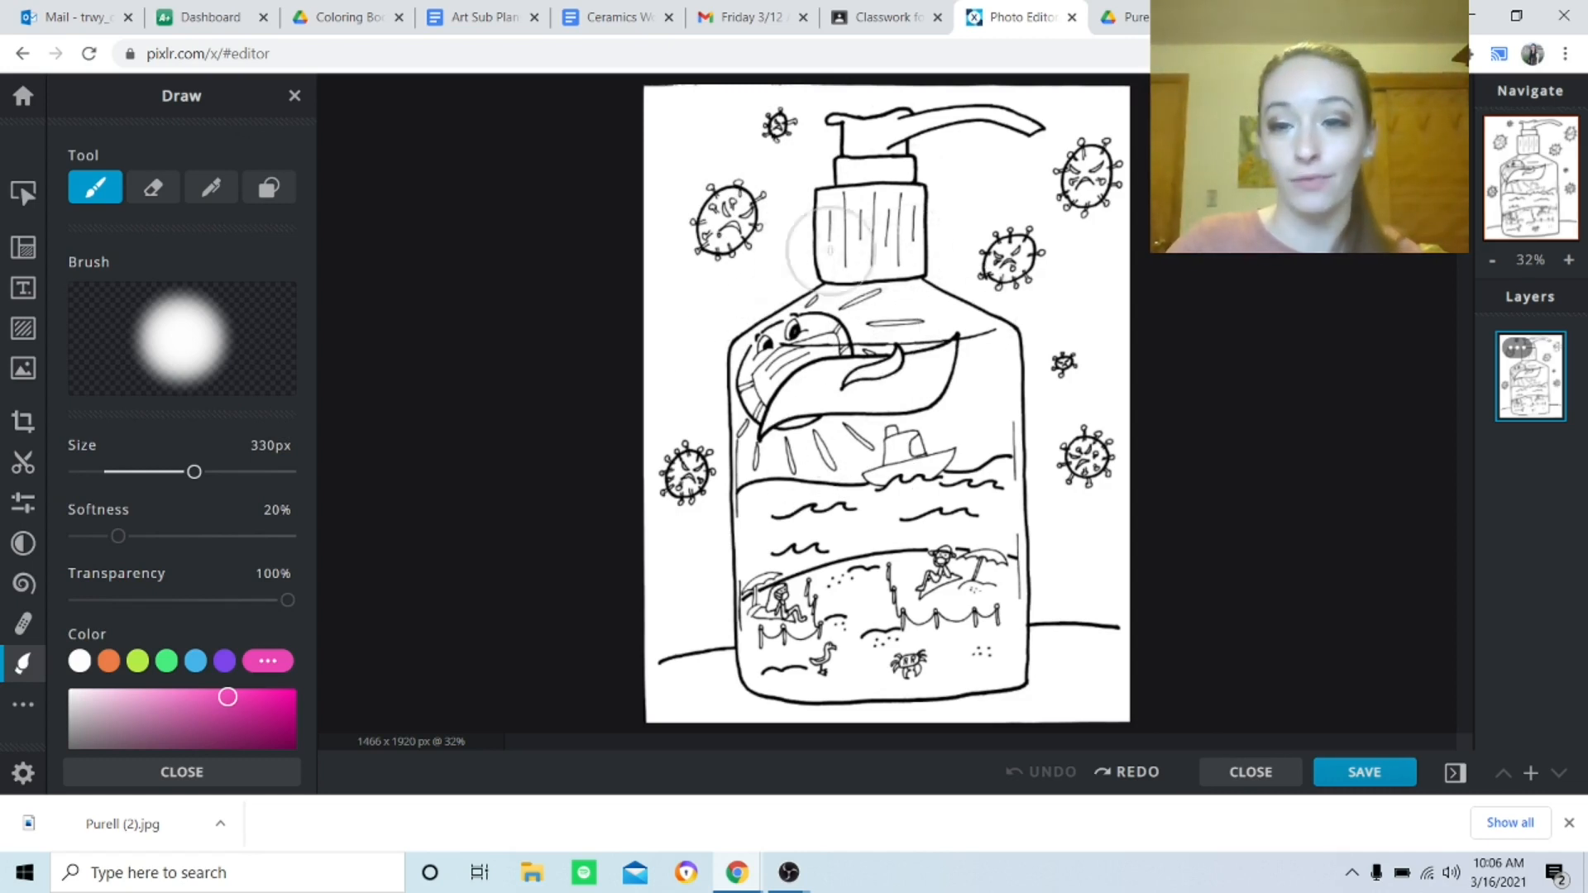
Remove the white from the whole drawing with Magic Cutout in Remove mode, using tolerance 100 and Contiguous off.
left_click(23, 467)
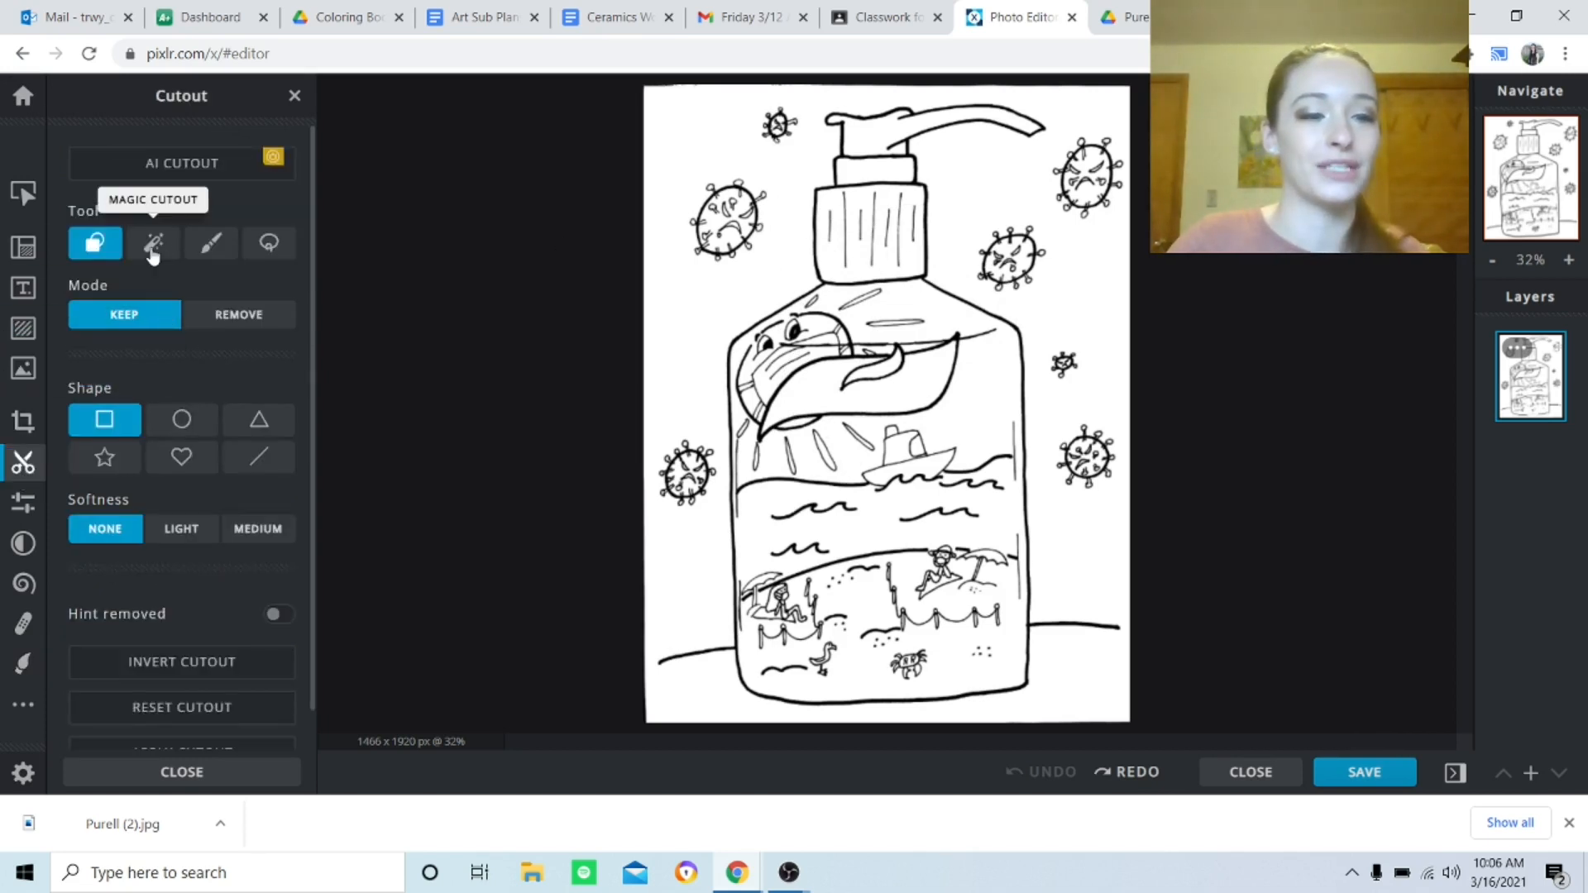
left_click(153, 245)
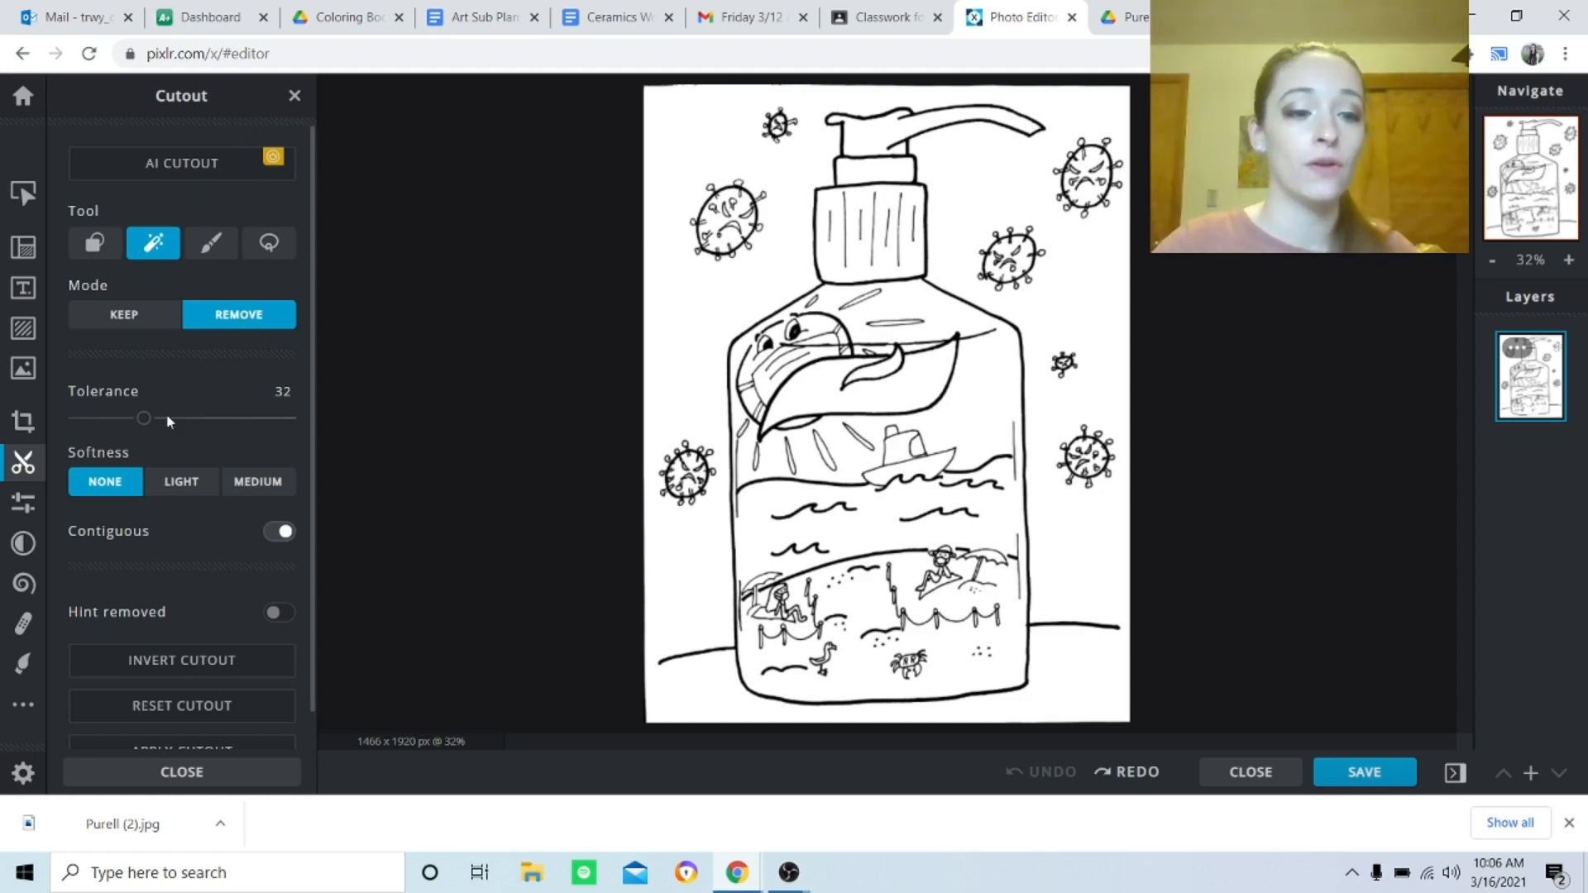
left_click_drag(146, 431, 301, 420)
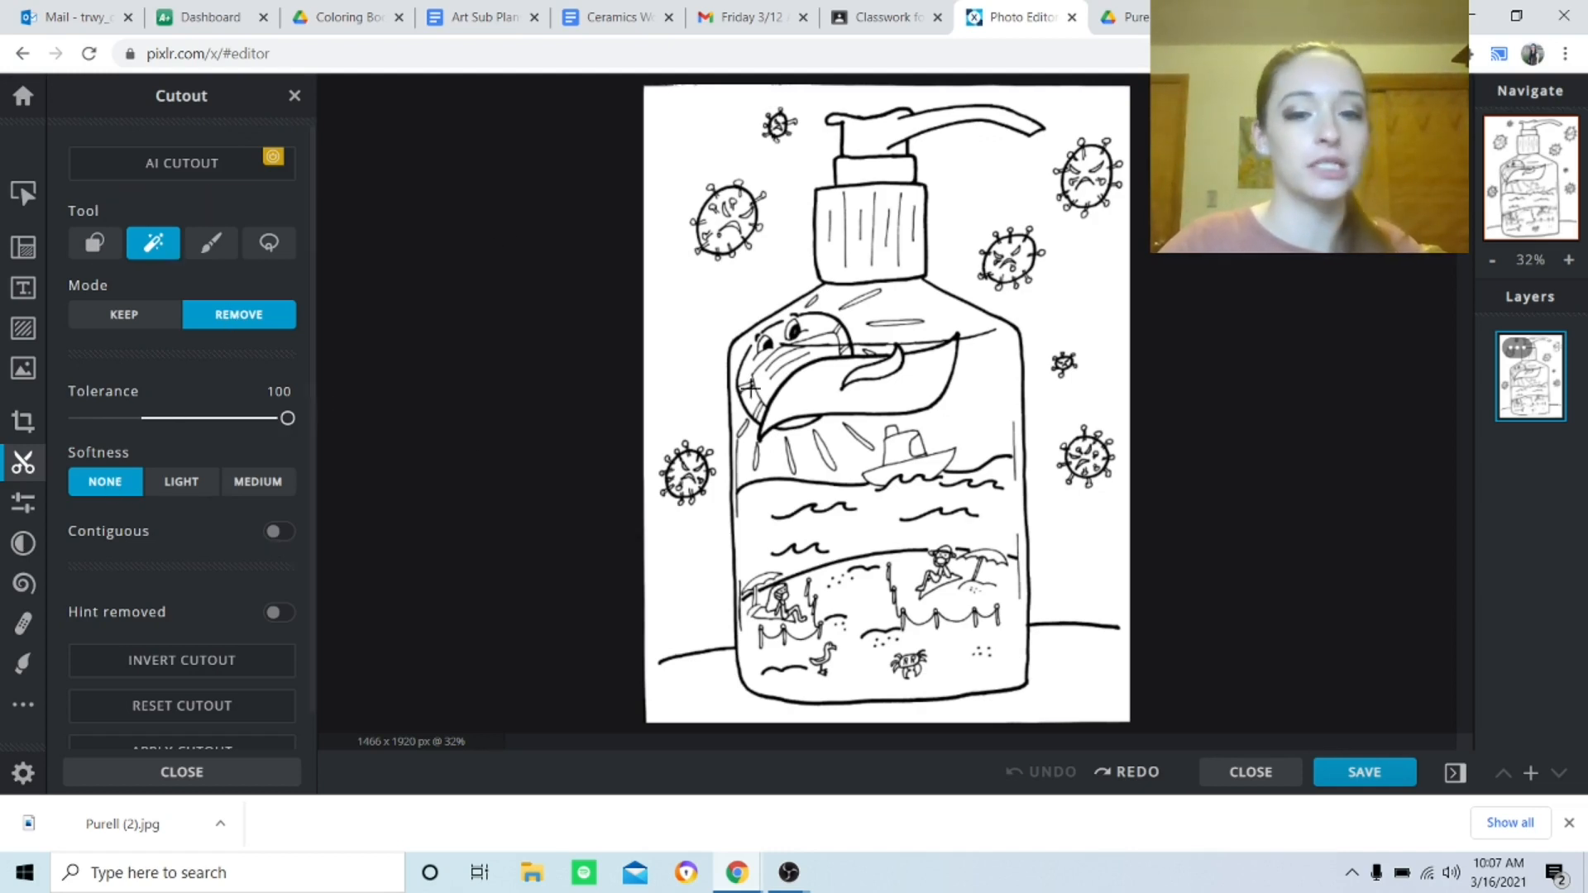
left_click(700, 300)
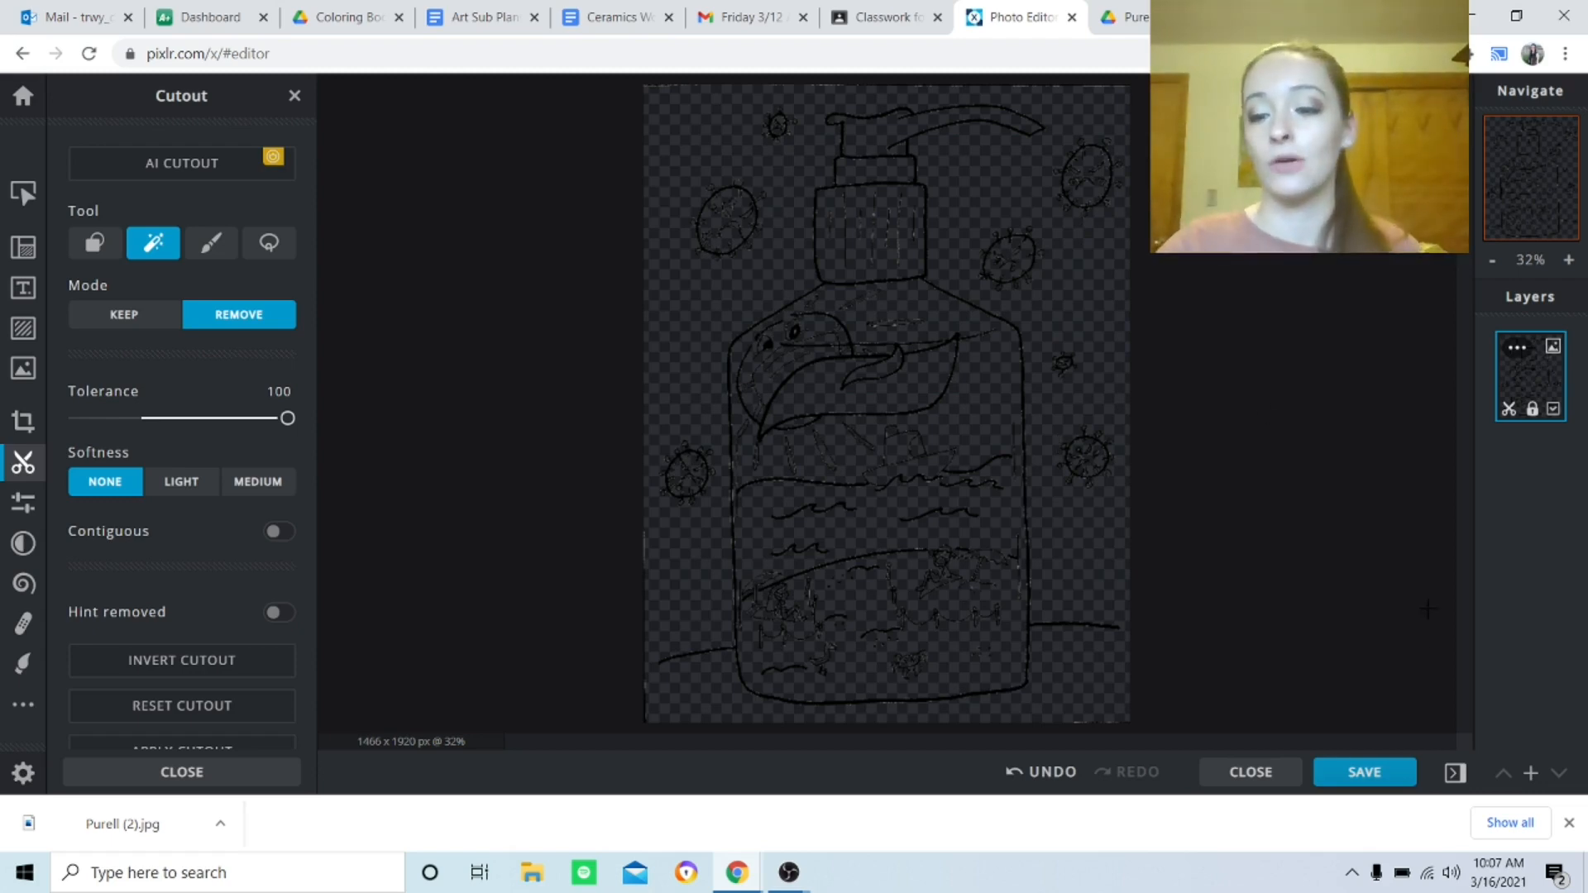
Add an empty layer and a rectangle shape layer above the line art.
left_click(1531, 772)
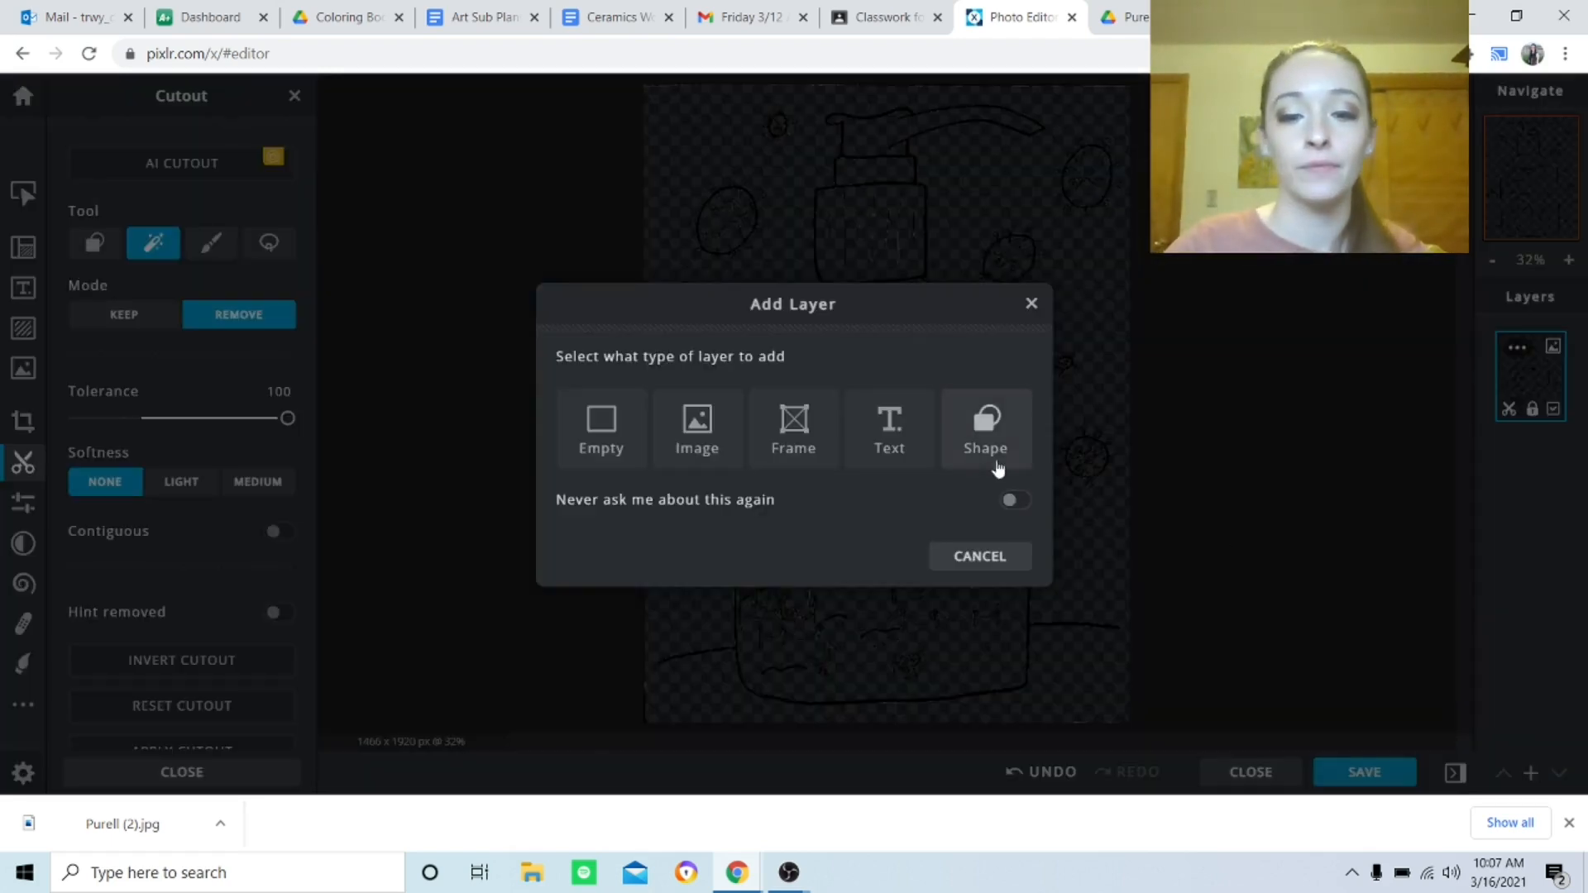
left_click(624, 435)
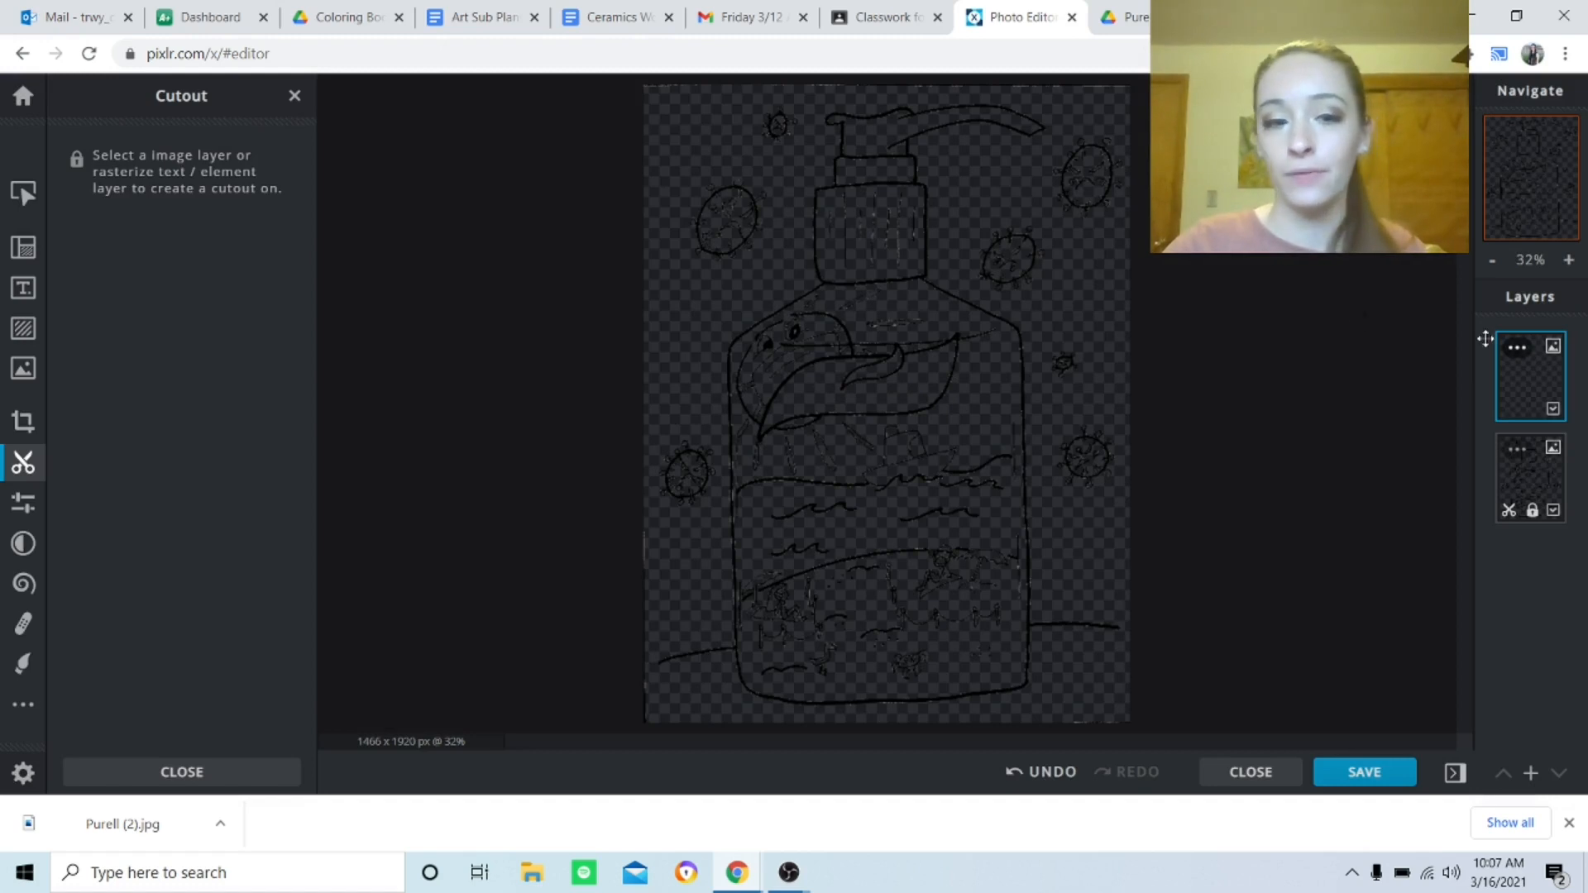
left_click(24, 194)
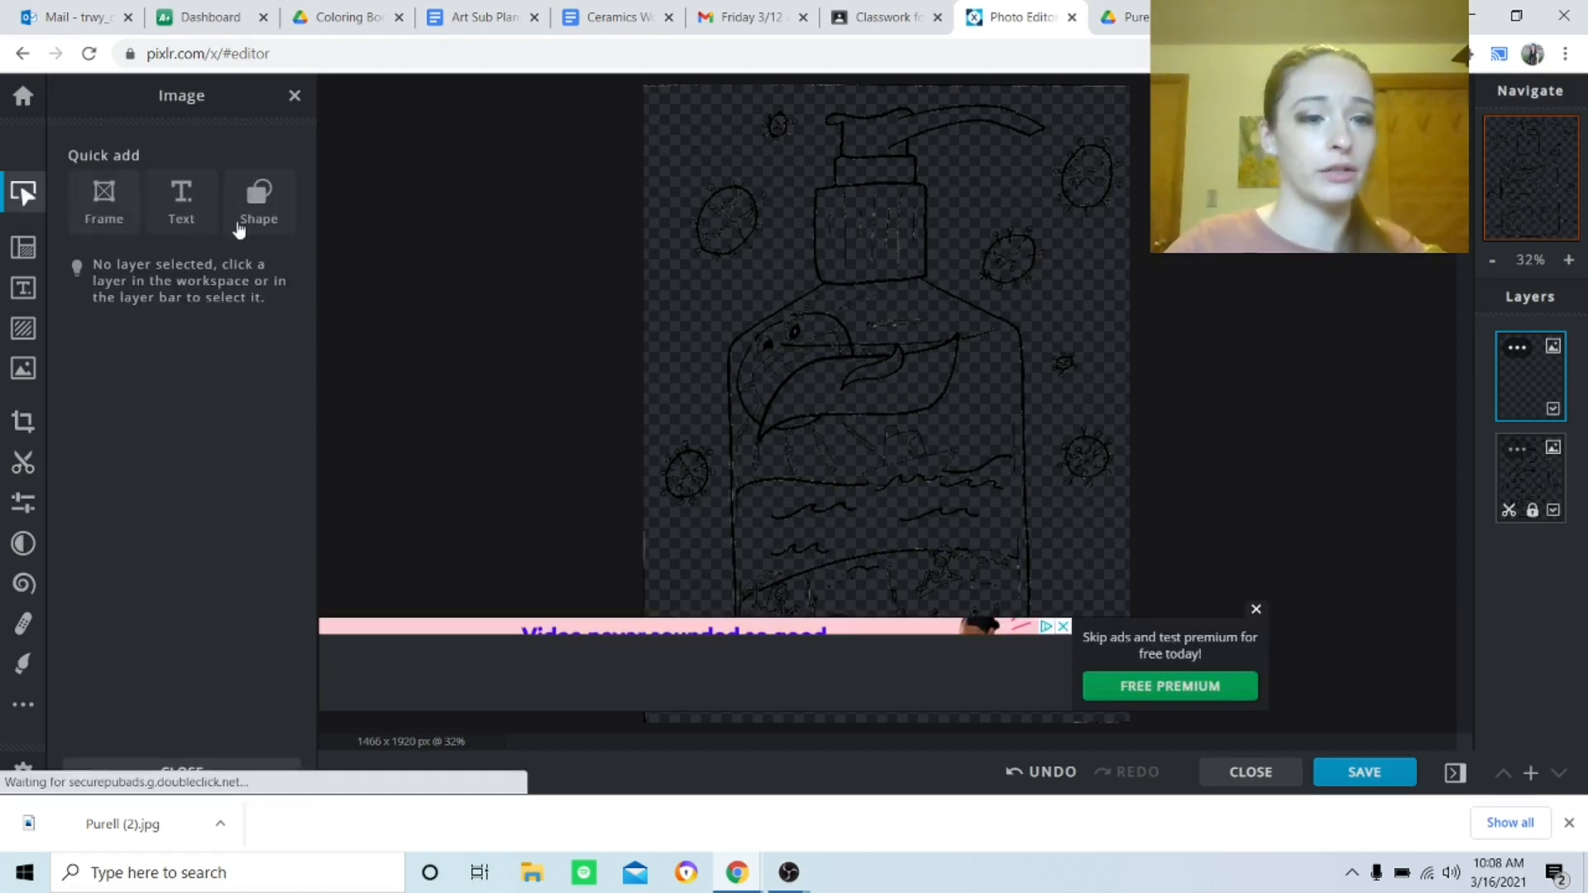
left_click(250, 202)
left_click(1258, 610)
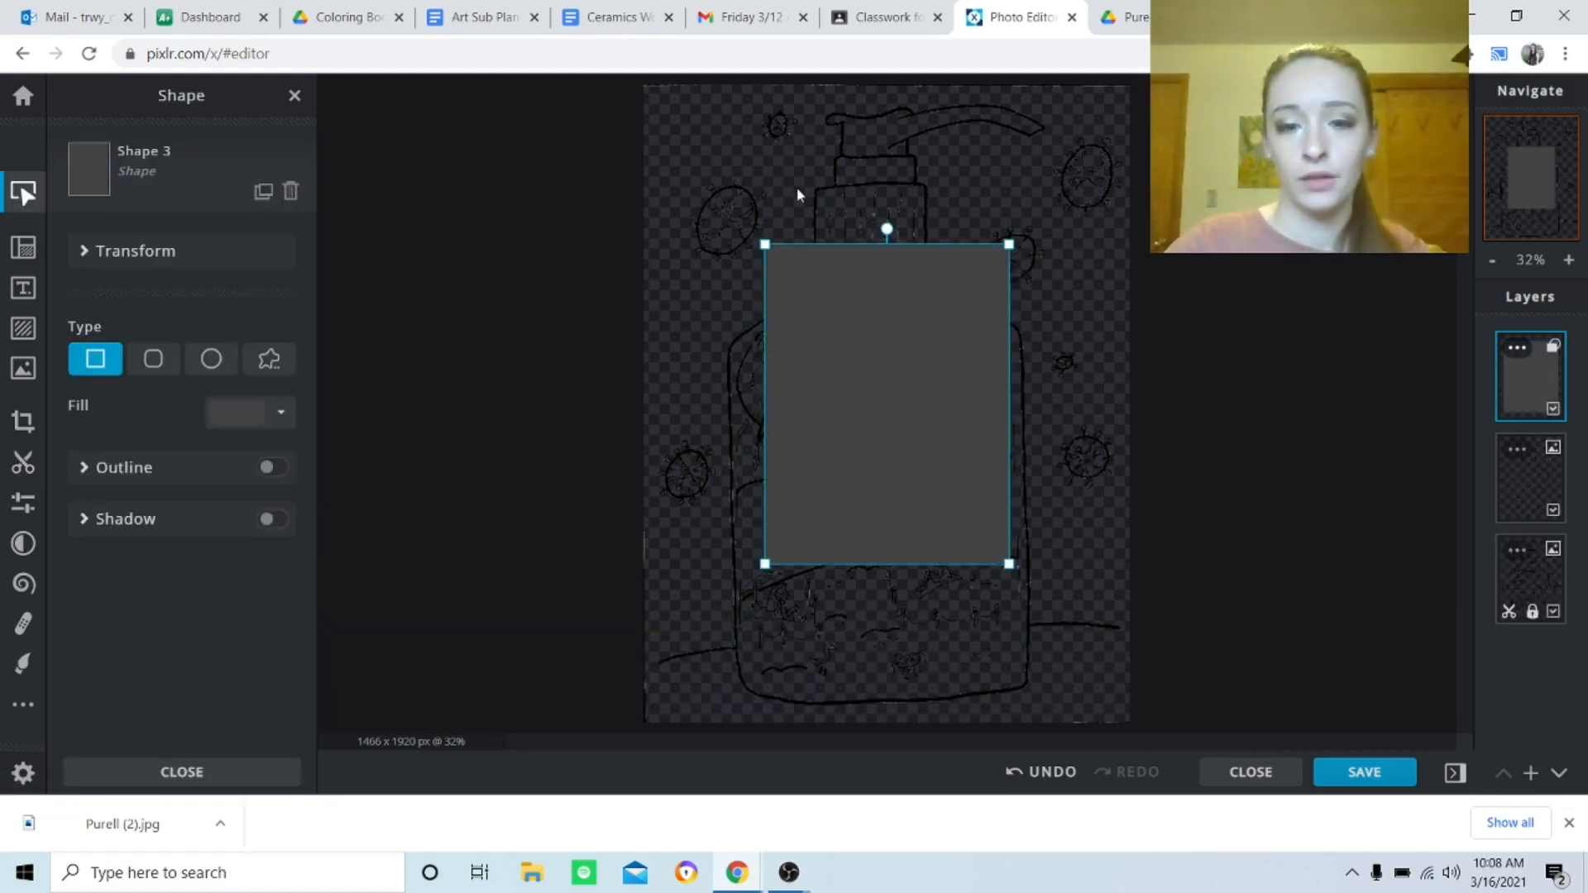
Stretch the rectangle to cover the whole canvas and fill it with white (#FFFFFF).
left_click_drag(763, 242, 643, 84)
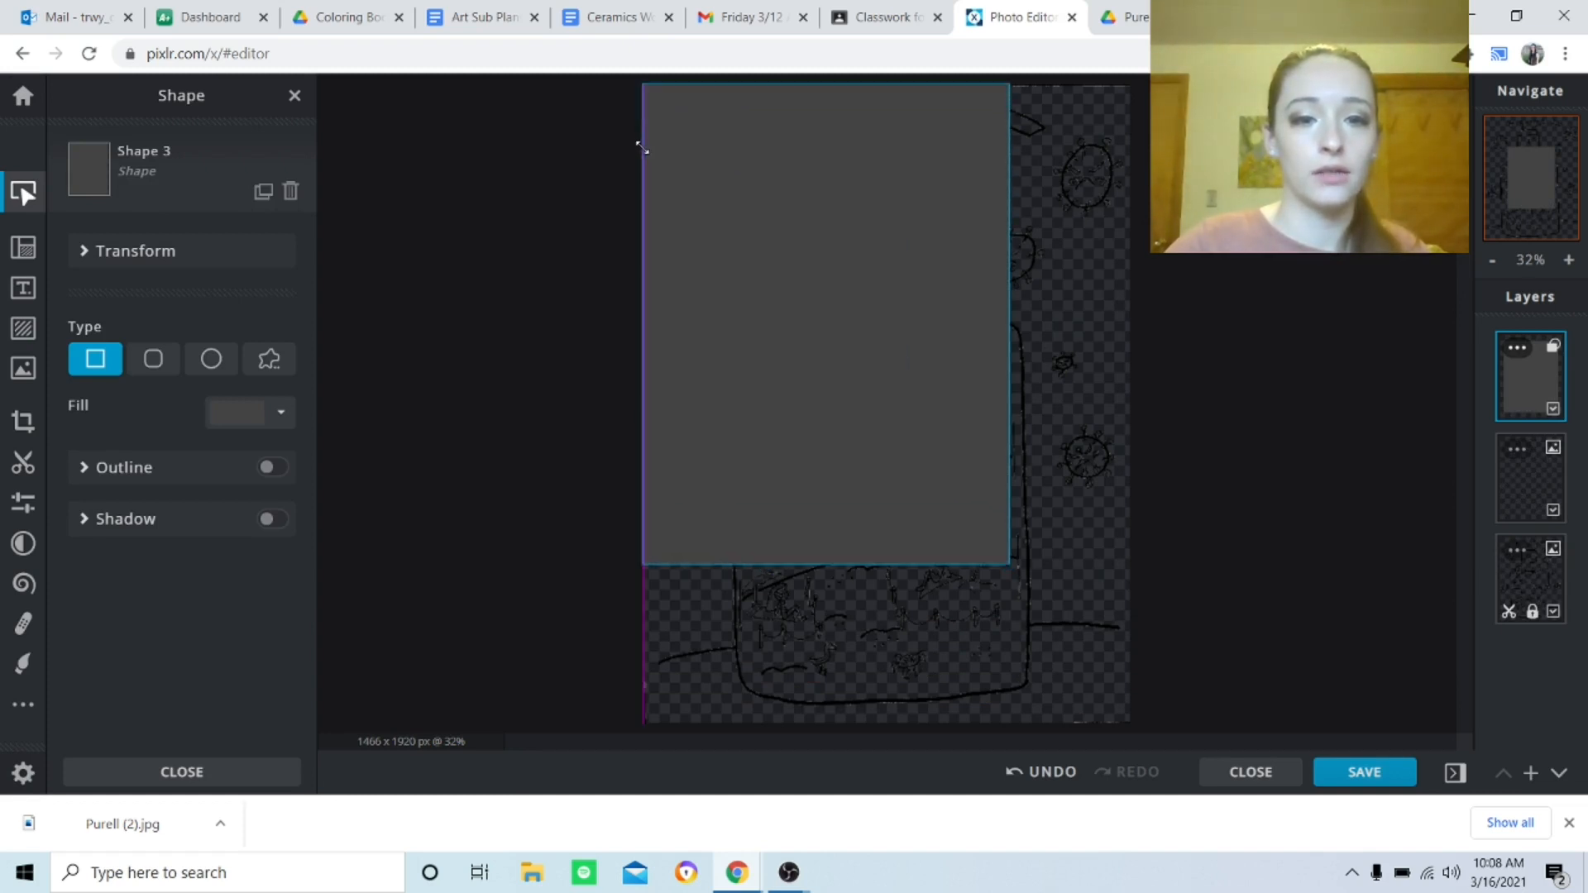
left_click_drag(1010, 563, 1114, 608)
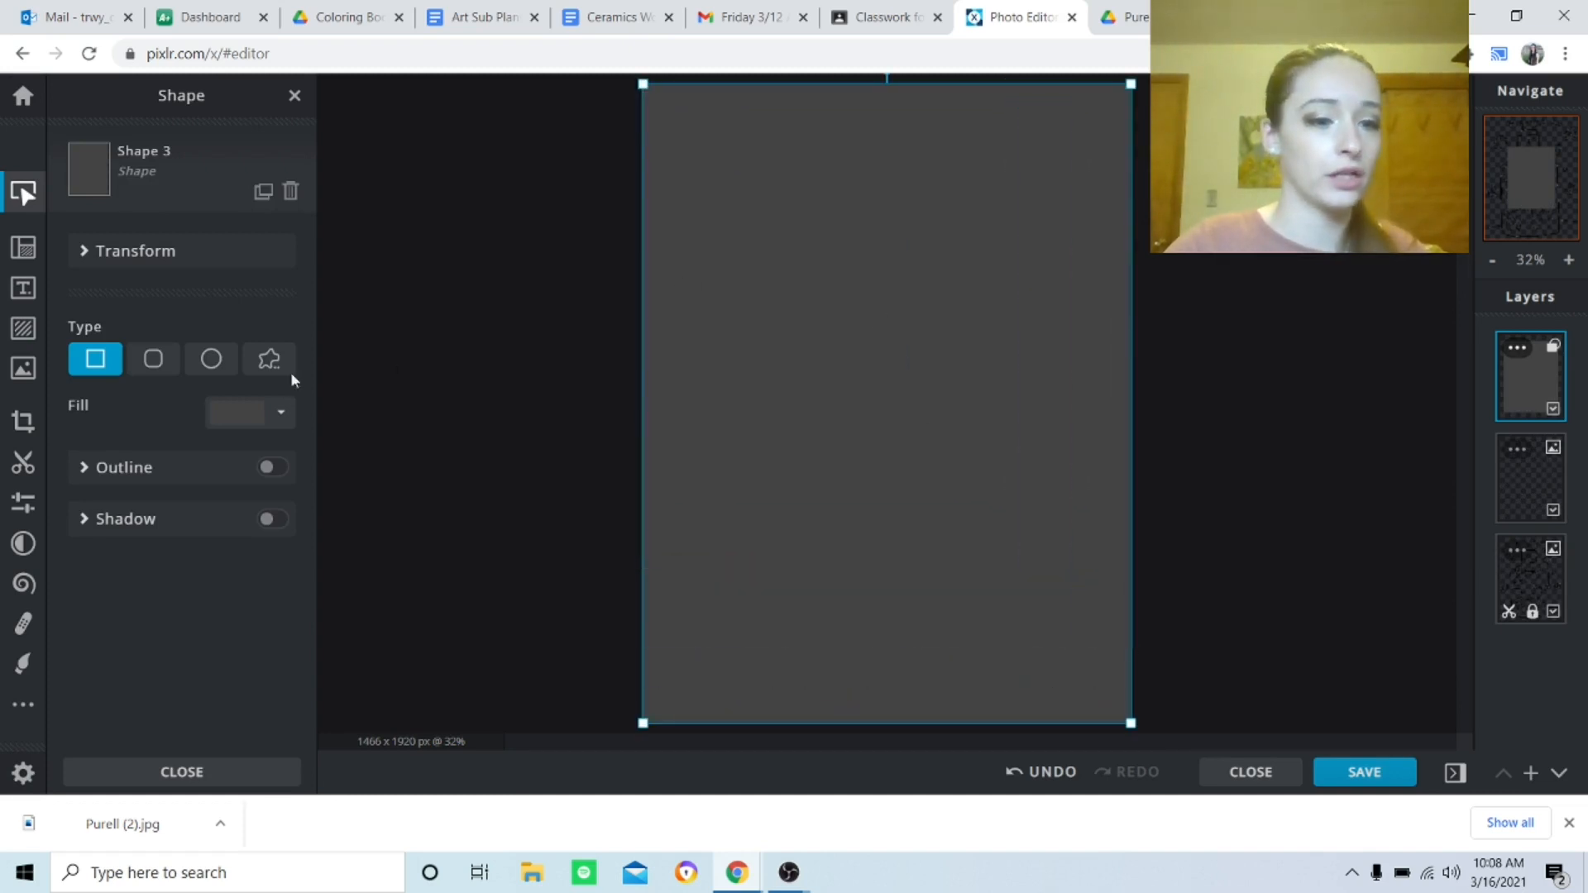
left_click(281, 413)
left_click_drag(153, 601, 33, 497)
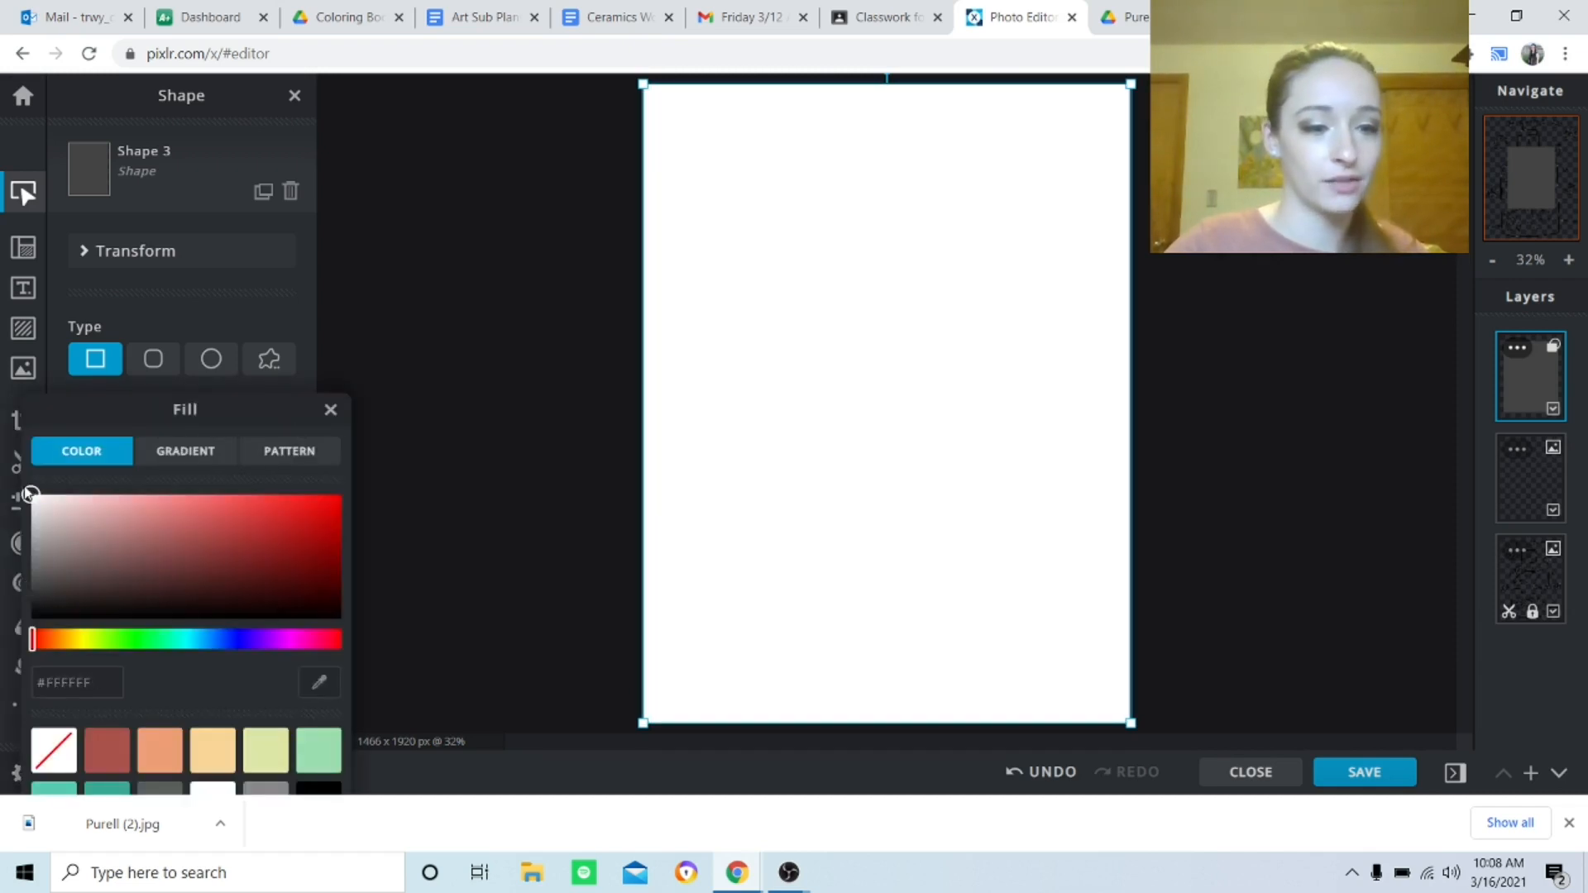
left_click(330, 410)
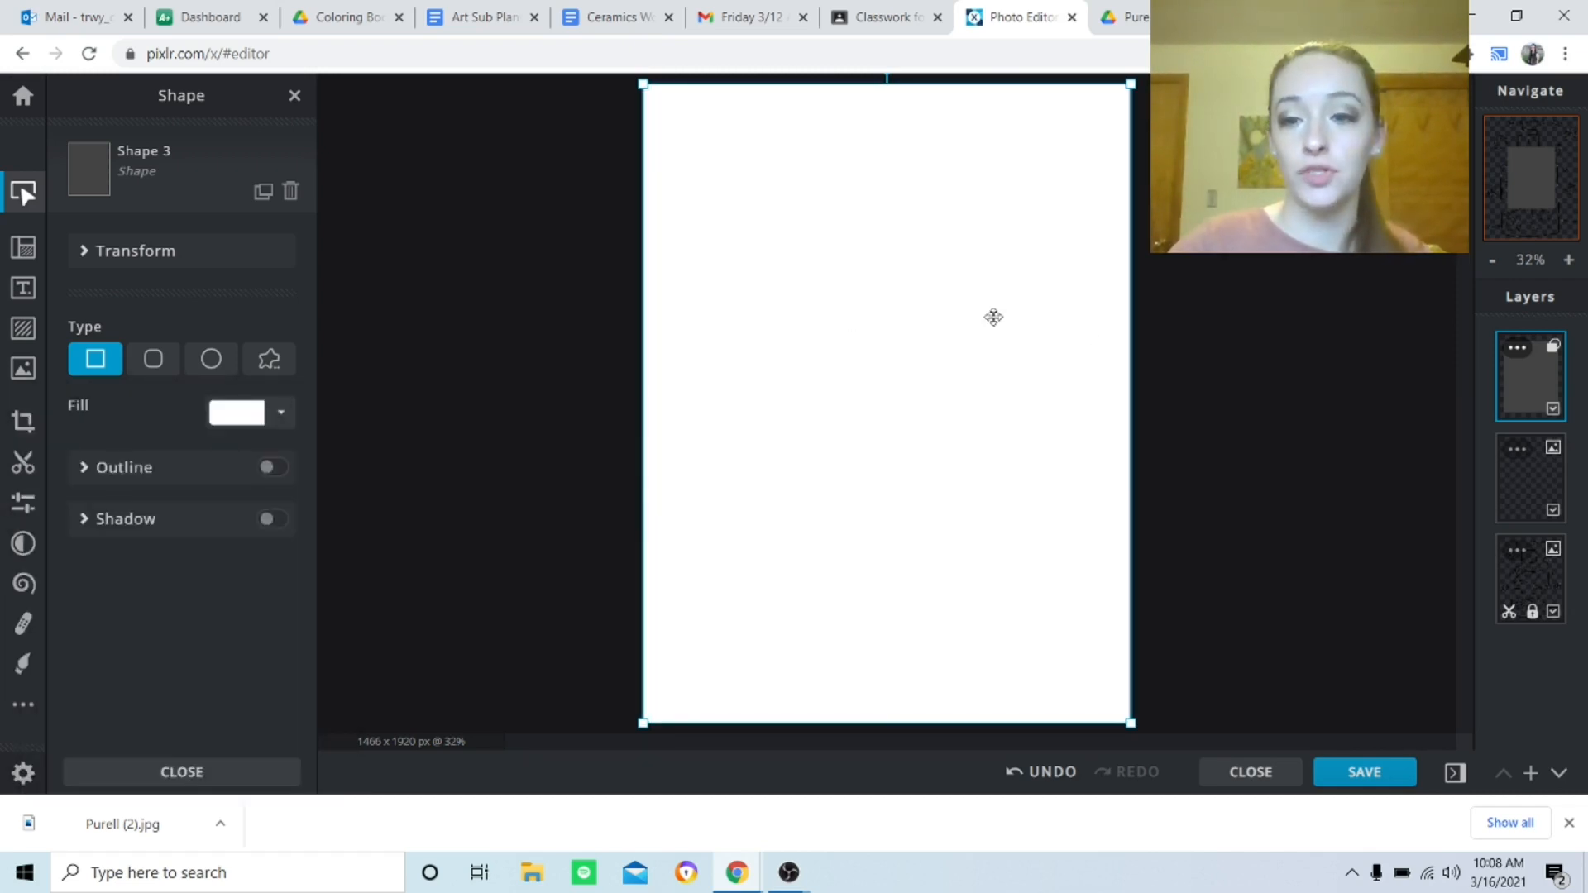
Reorder the layers so the line art is on top, the empty layer in the middle and the white rectangle at the bottom.
left_click_drag(1520, 383, 1539, 594)
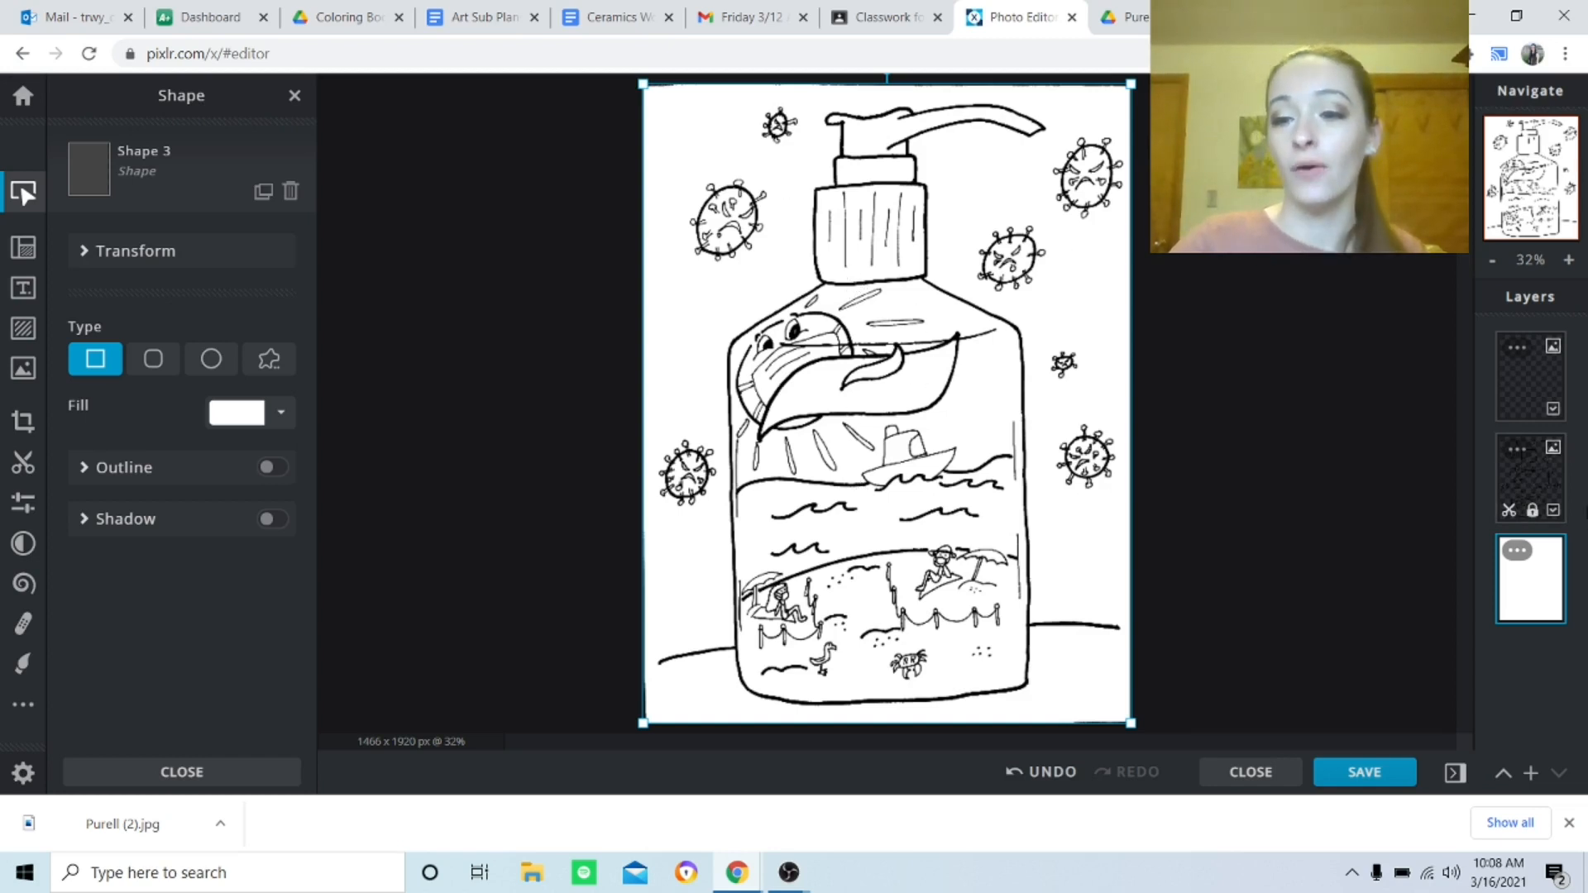
left_click(1523, 385)
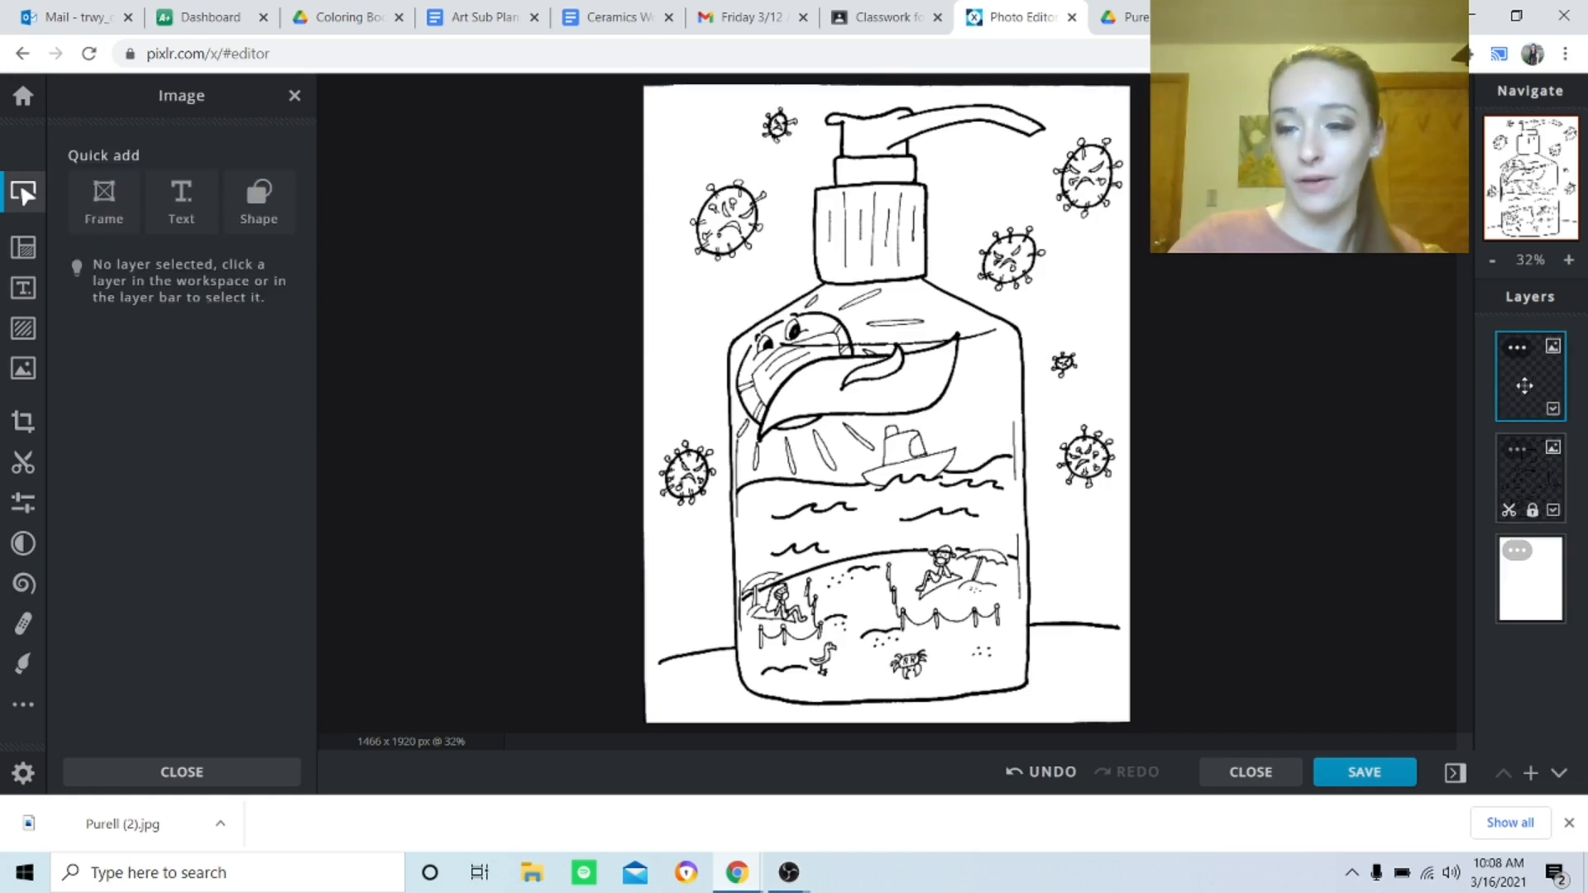
left_click_drag(1524, 384, 1520, 488)
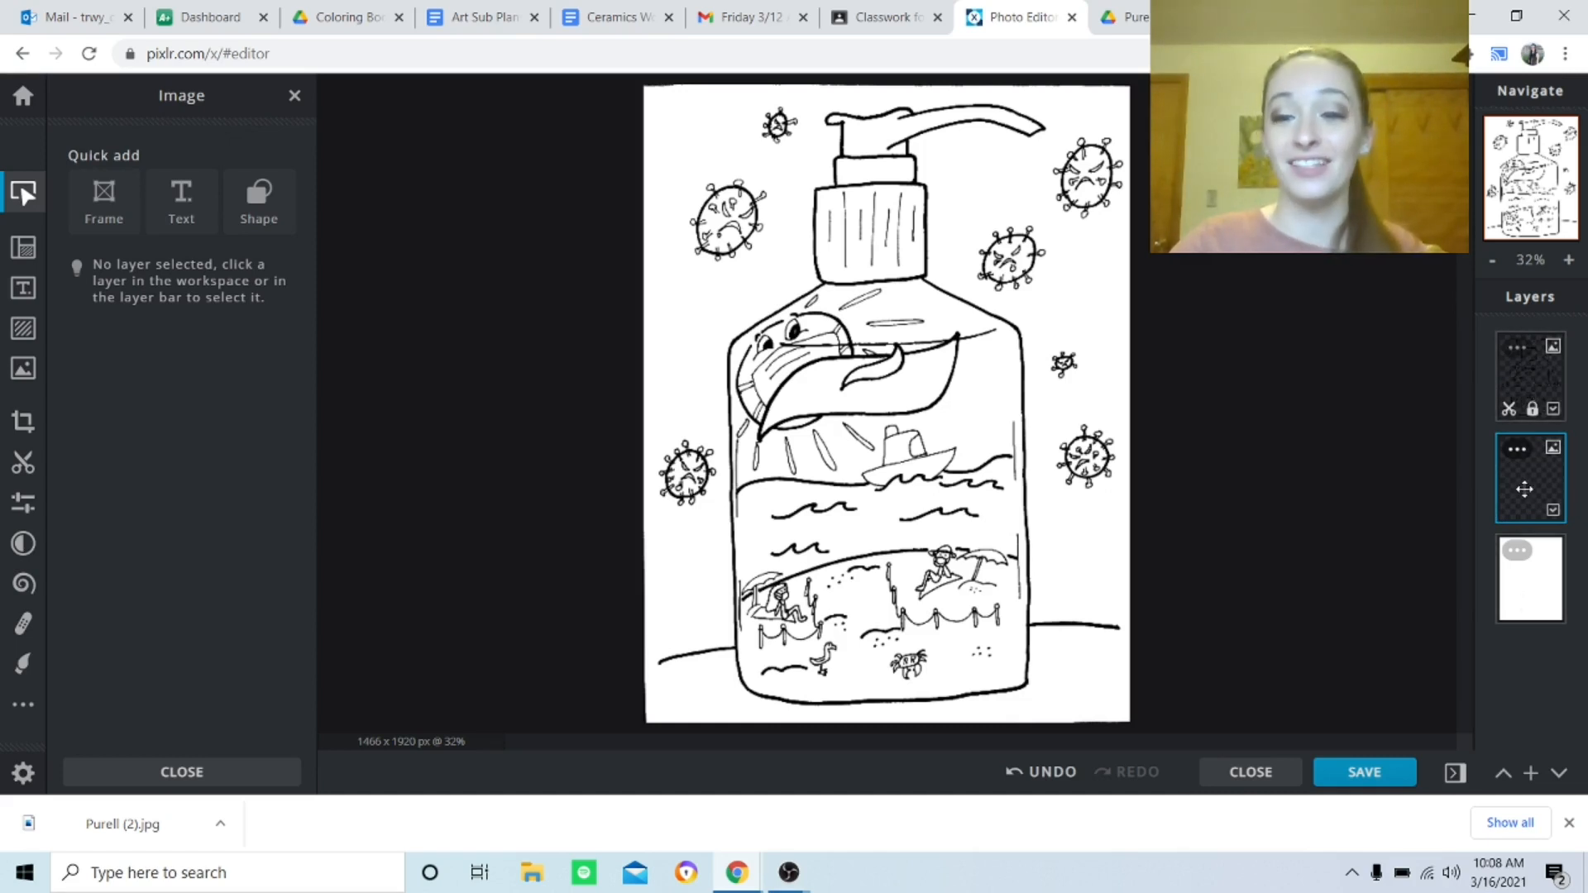
Test a purple 330 px brush stroke across the bottle on the empty middle layer, and undo it.
left_click(24, 663)
left_click(253, 661)
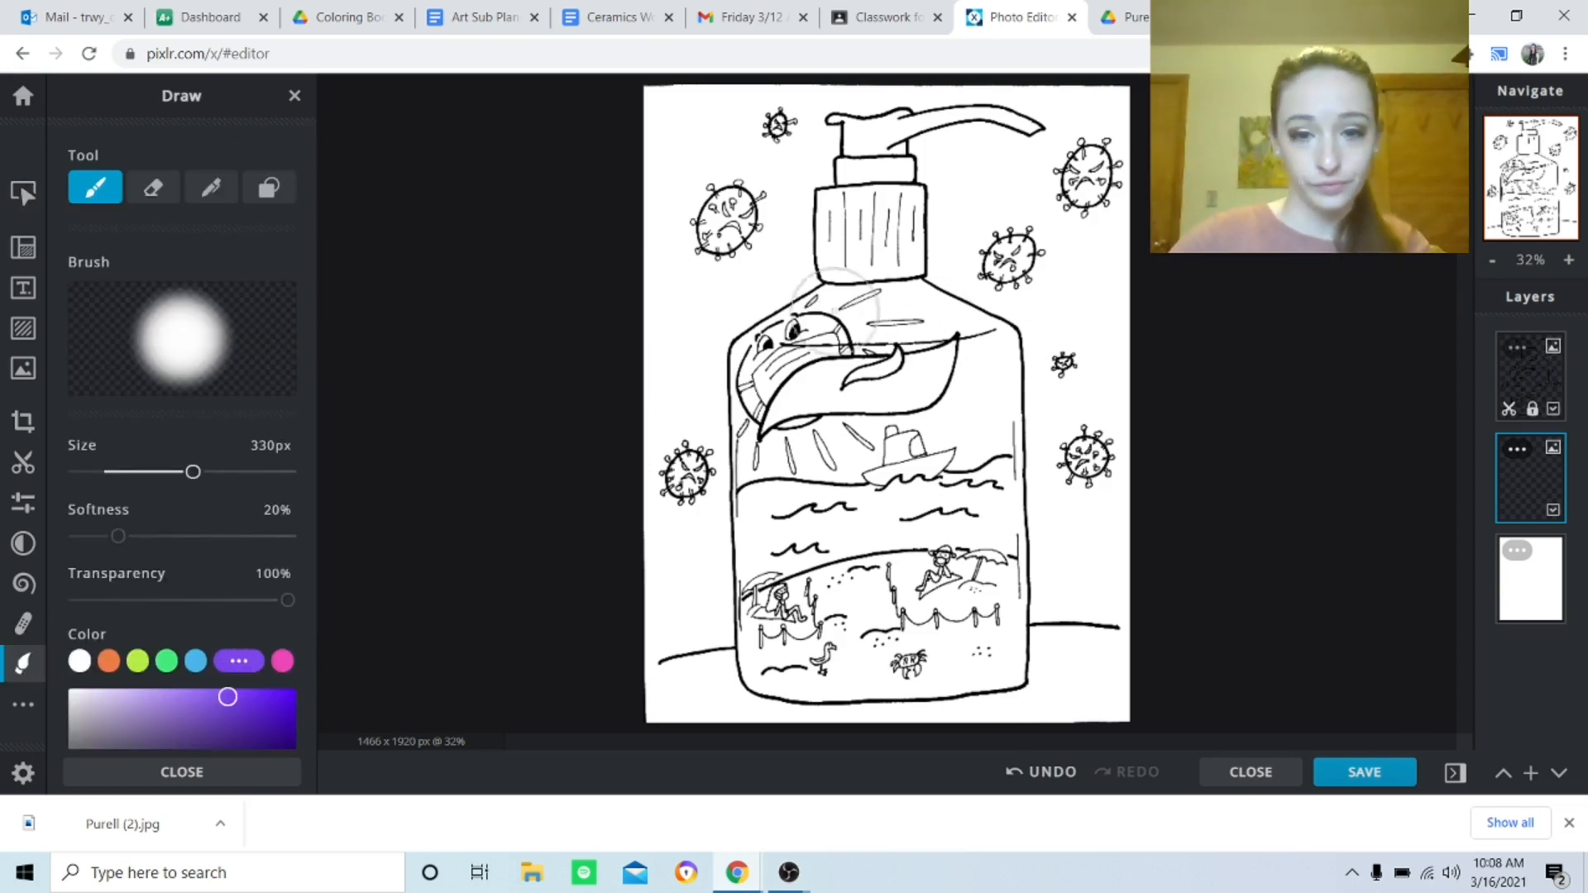
mouse_move(773, 318)
left_mouse_down()
mouse_move(933, 306)
mouse_move(728, 388)
mouse_move(744, 464)
mouse_move(891, 397)
left_mouse_up()
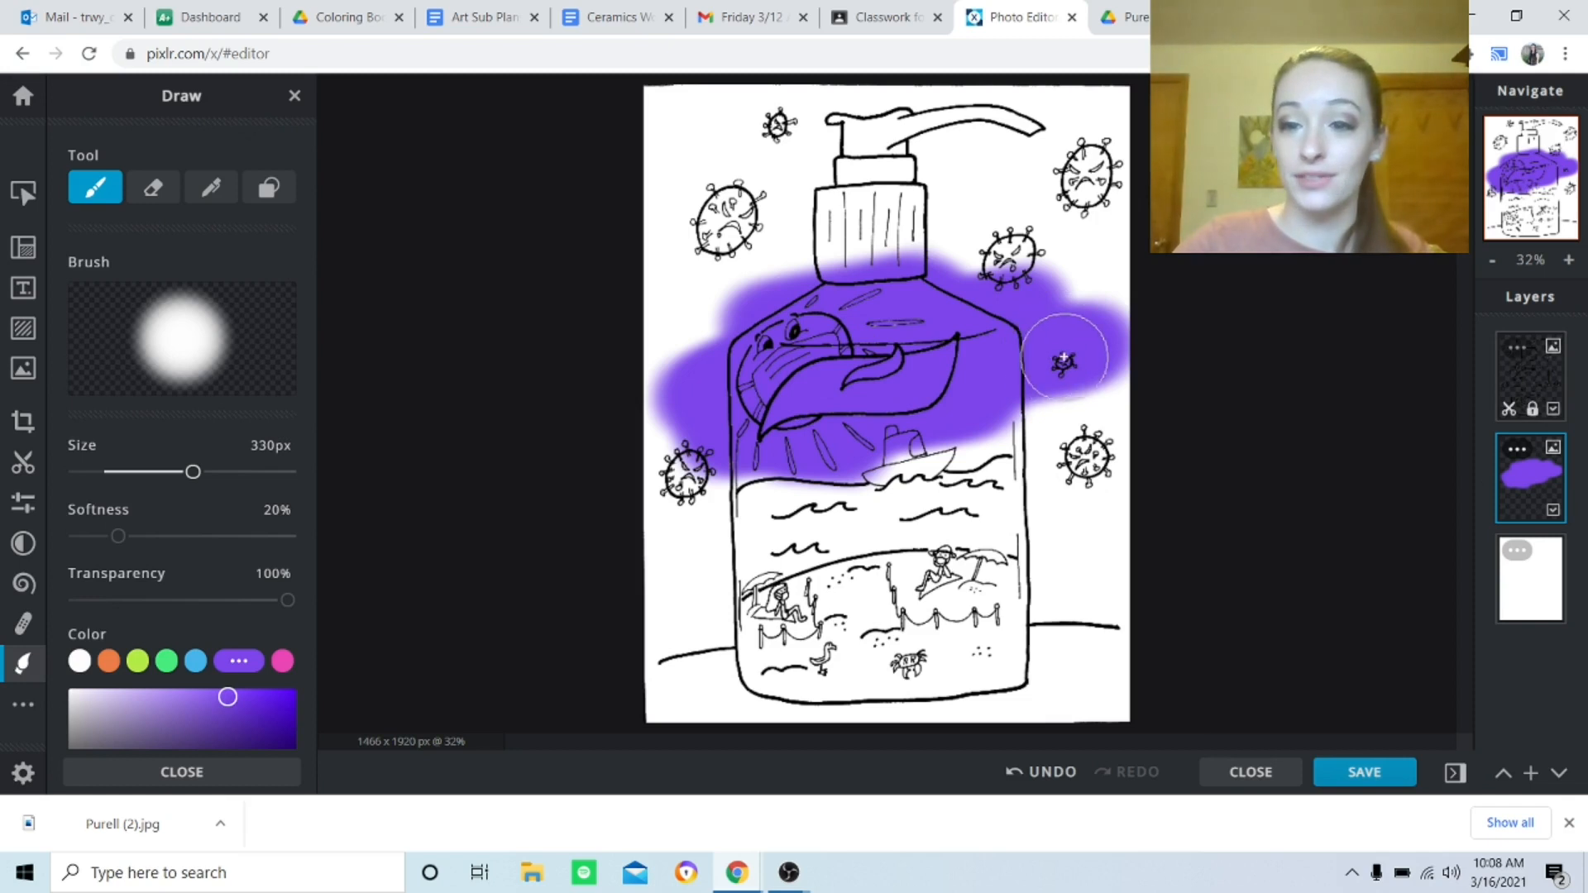
left_click(1025, 773)
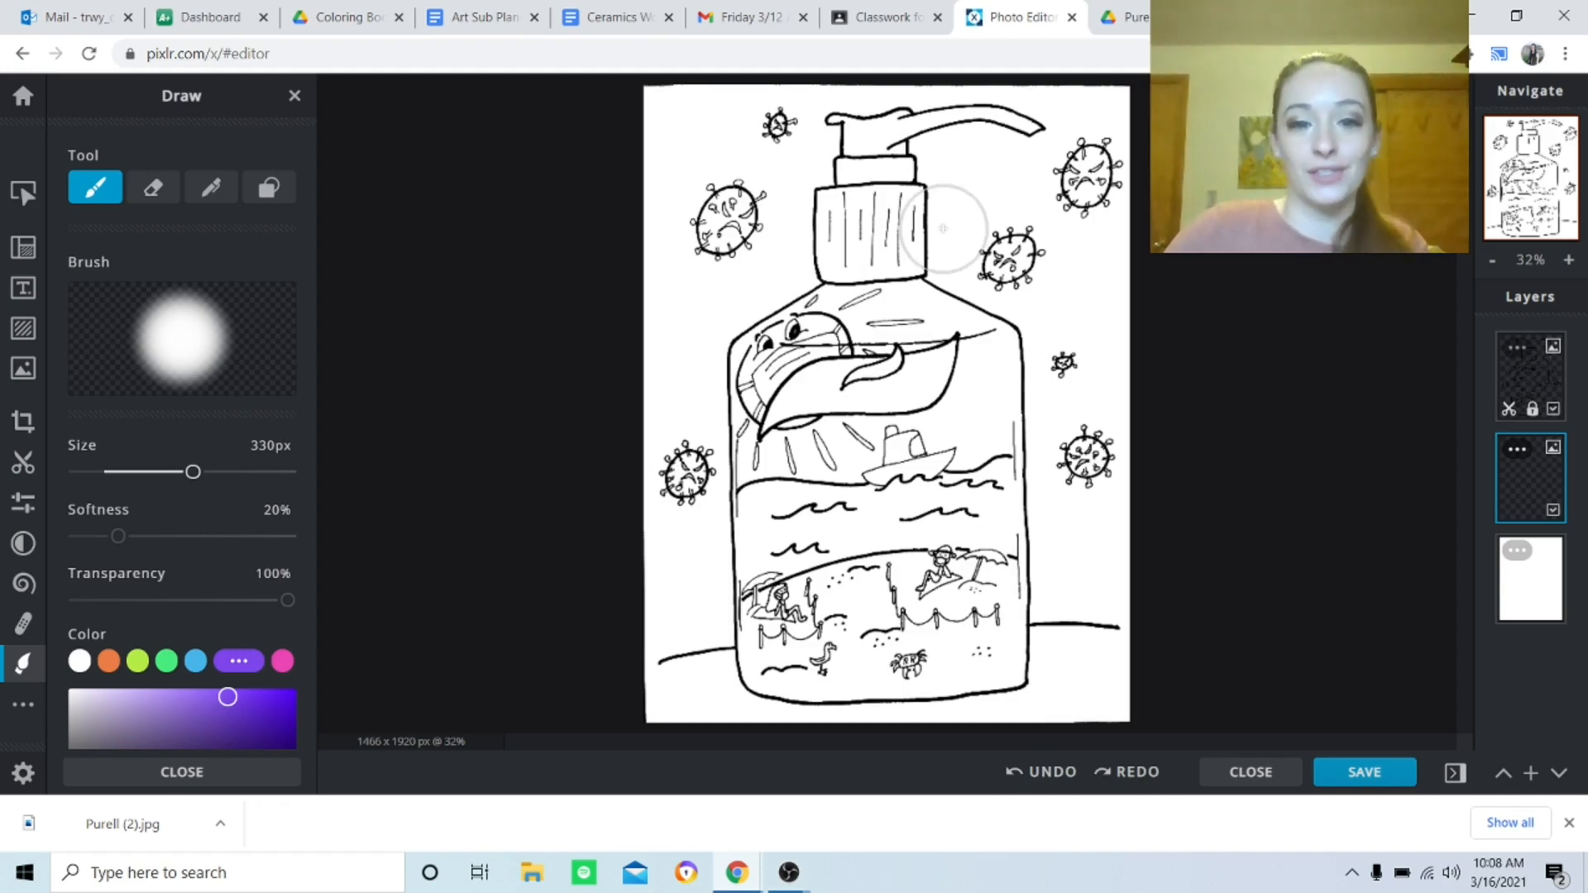
Set the brush to 90 px with 78% softness and test a purple stroke across the waves.
scroll(854, 556, "up", 4)
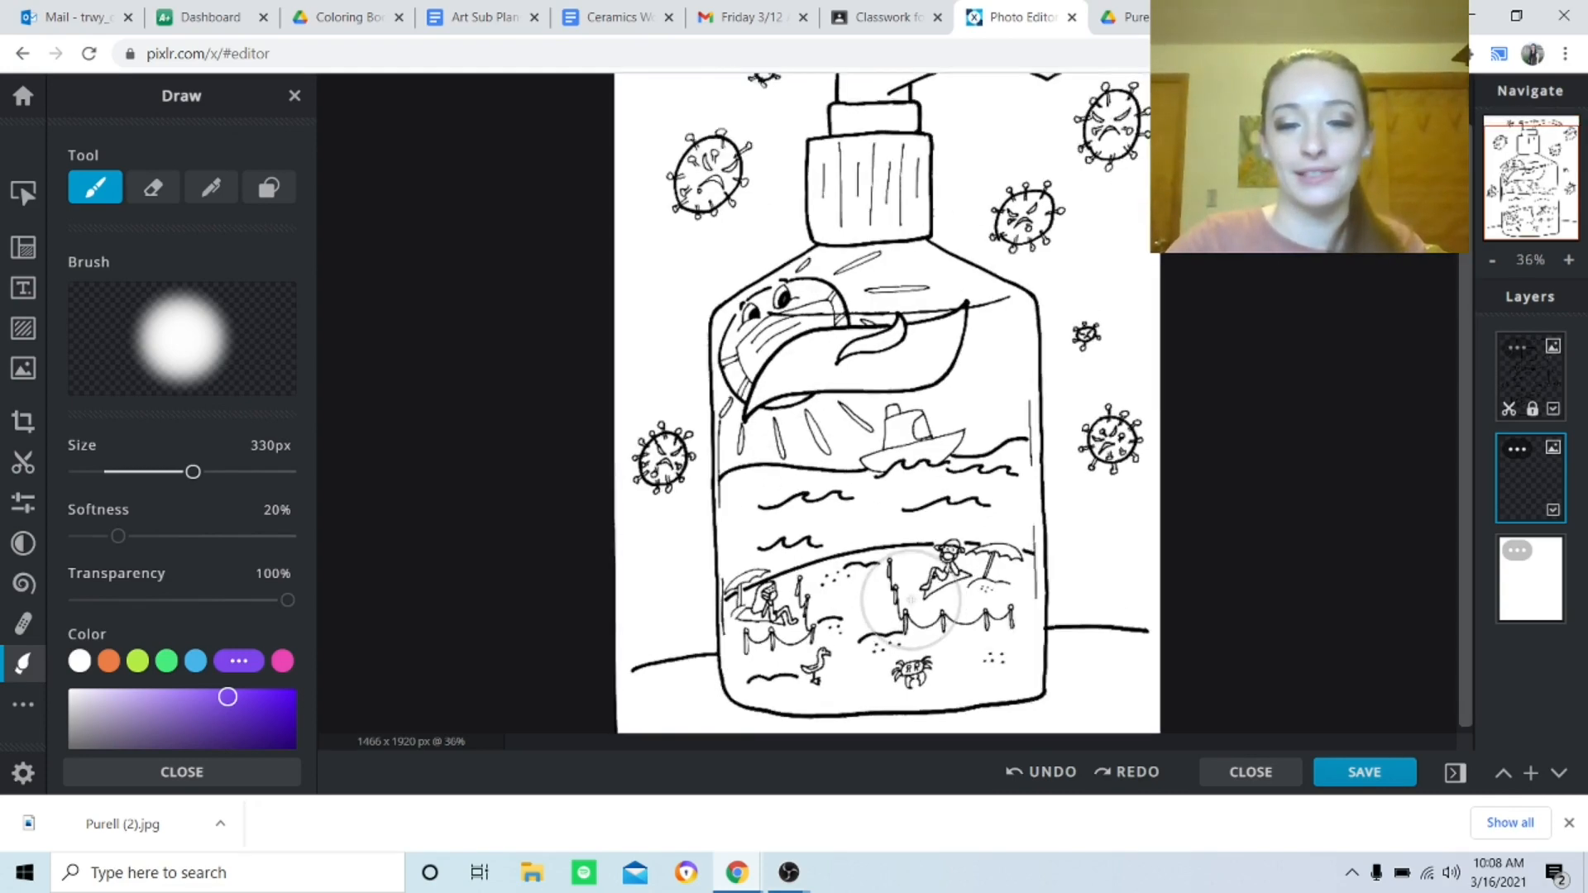
scroll(915, 605, "up", 1)
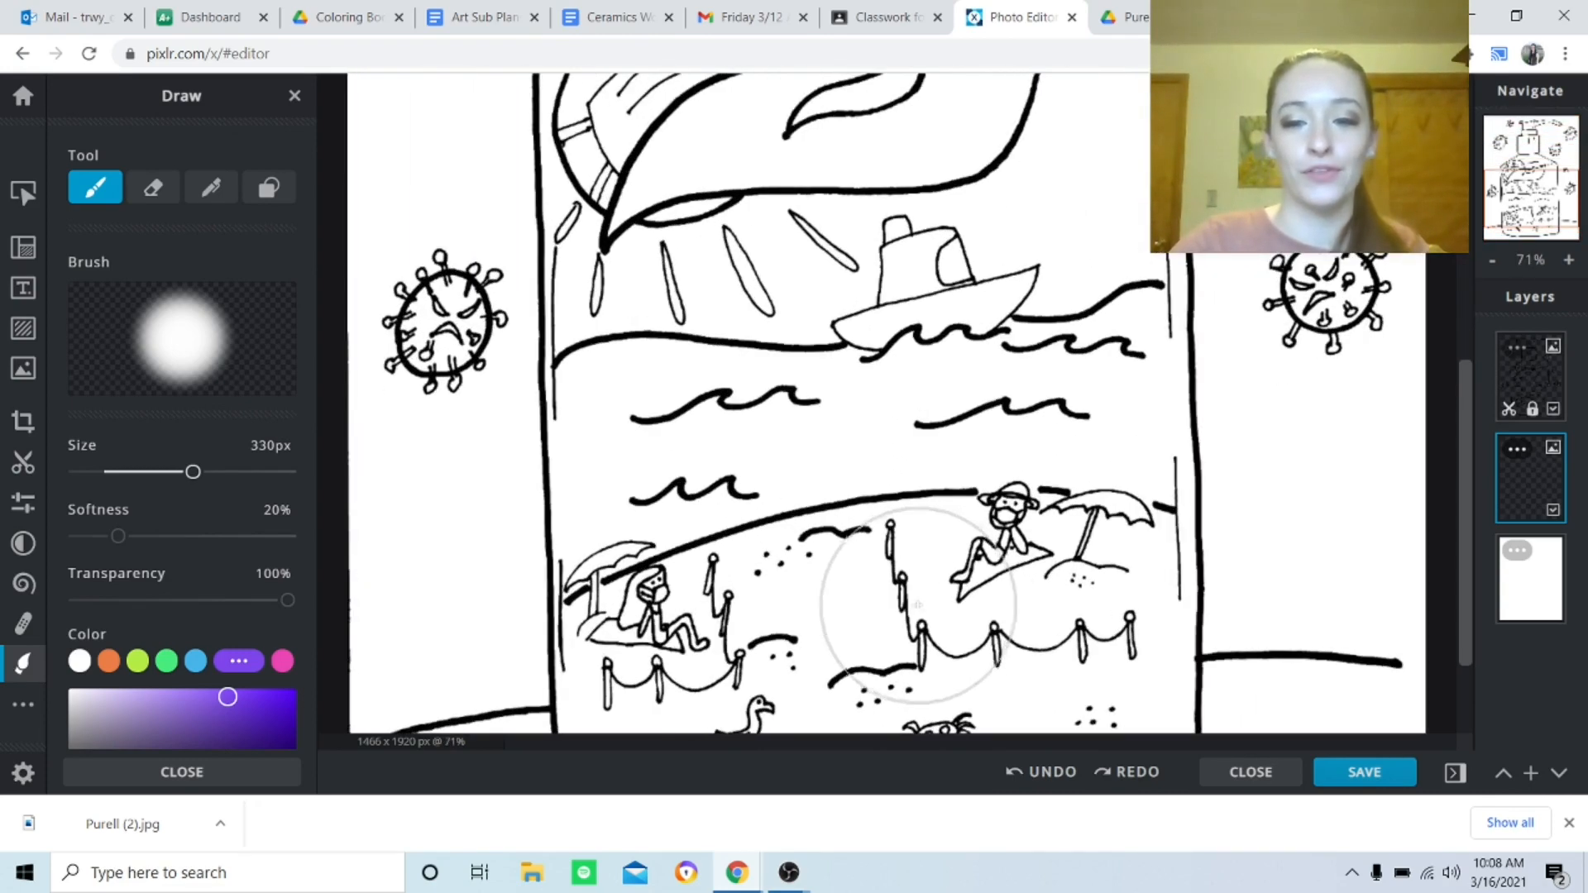
mouse_move(182, 474)
left_mouse_down()
mouse_move(80, 473)
mouse_move(190, 483)
mouse_move(133, 472)
mouse_move(153, 472)
left_mouse_up()
left_click_drag(118, 538, 243, 536)
mouse_move(591, 466)
left_mouse_down()
mouse_move(672, 441)
mouse_move(898, 425)
left_mouse_up()
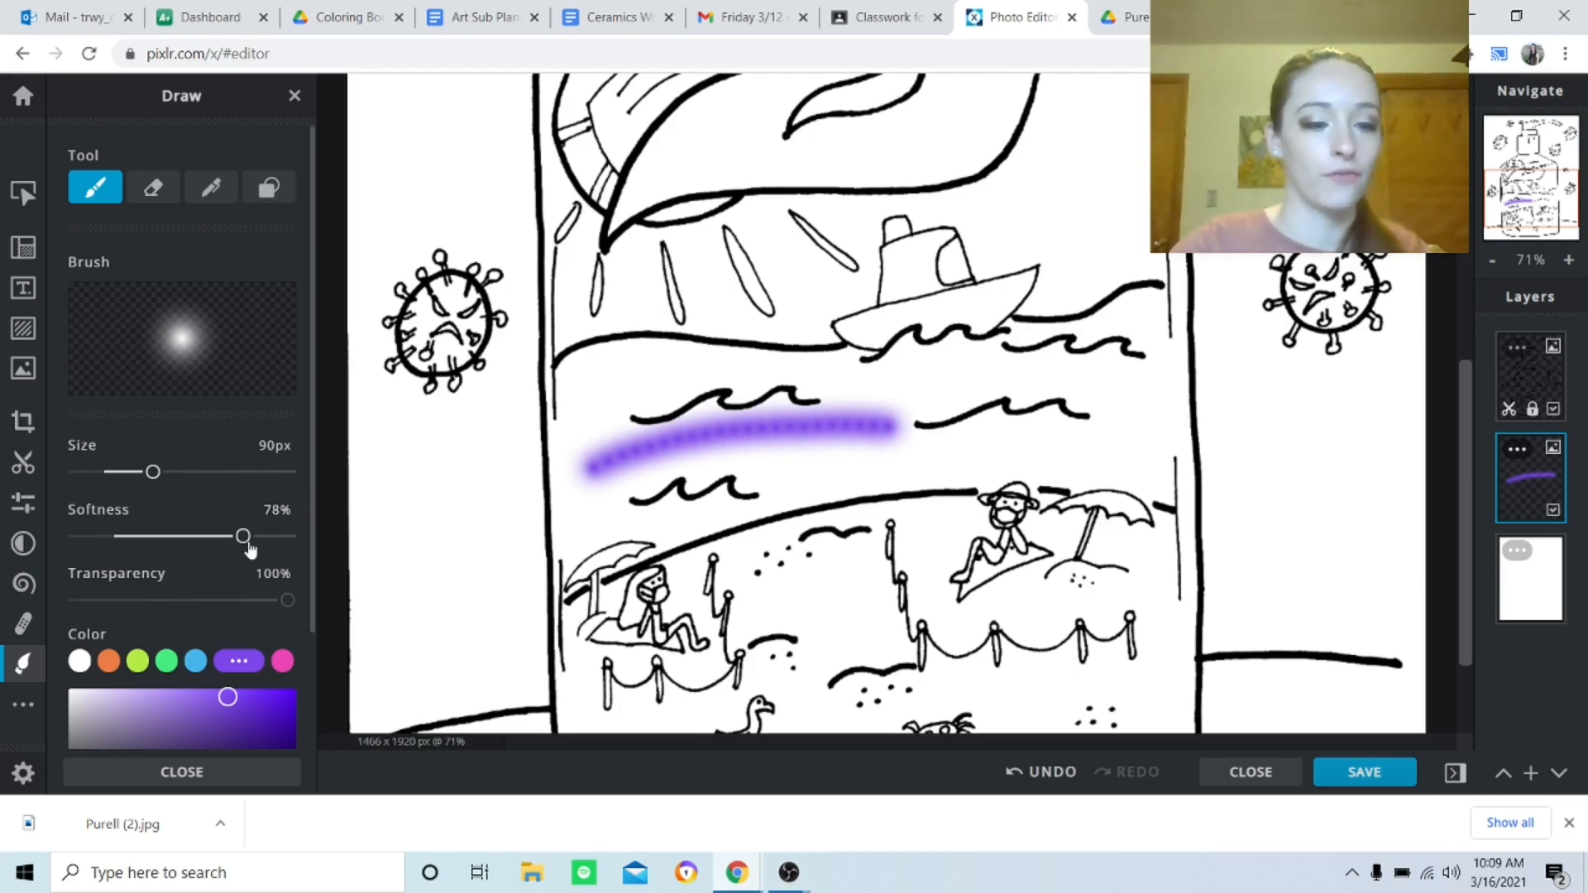
Test a hard purple stroke with 0% softness across the lower waves, and undo both test strokes.
left_click_drag(204, 538, 74, 537)
left_click_drag(565, 511, 801, 473)
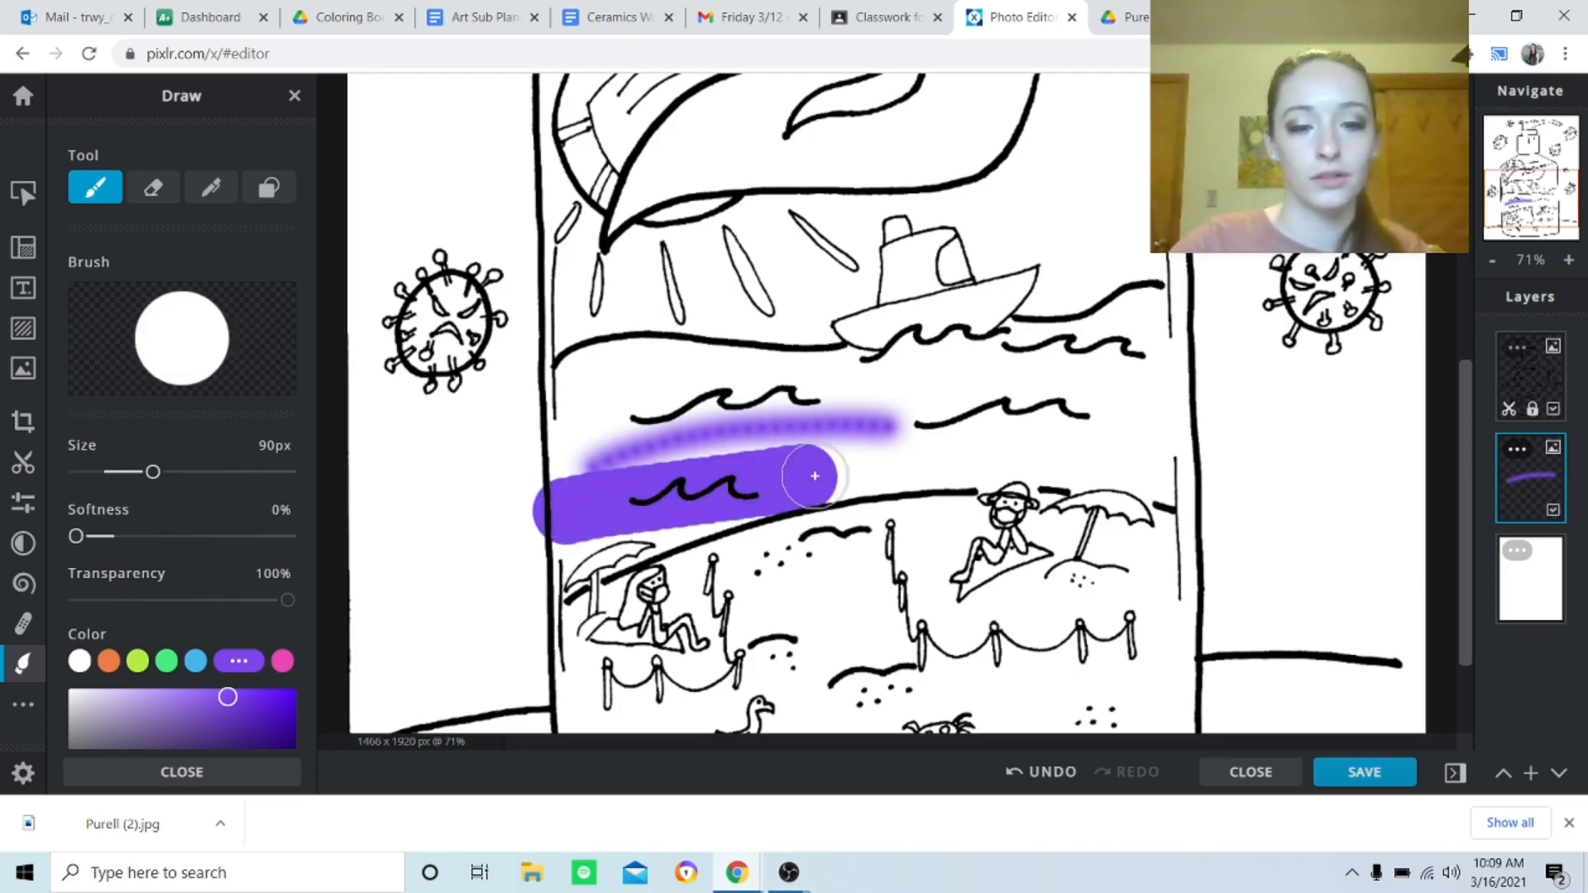
left_click(1046, 776)
left_click(1046, 776)
Set the brush softness to 62% and its size to 300 px.
left_click_drag(74, 536, 193, 536)
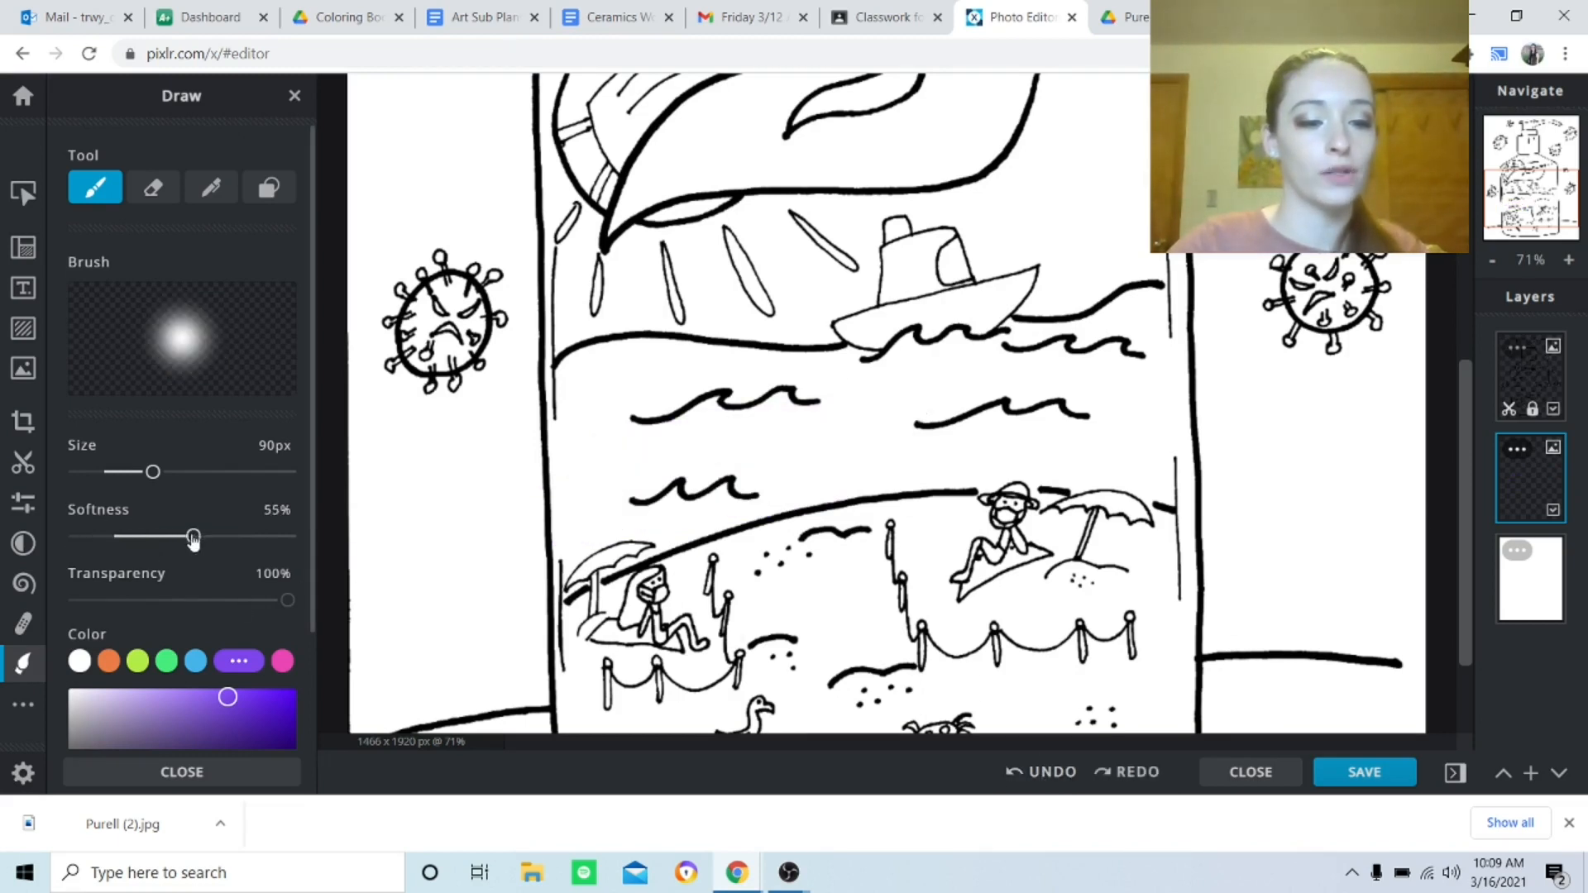
left_click_drag(194, 536, 206, 538)
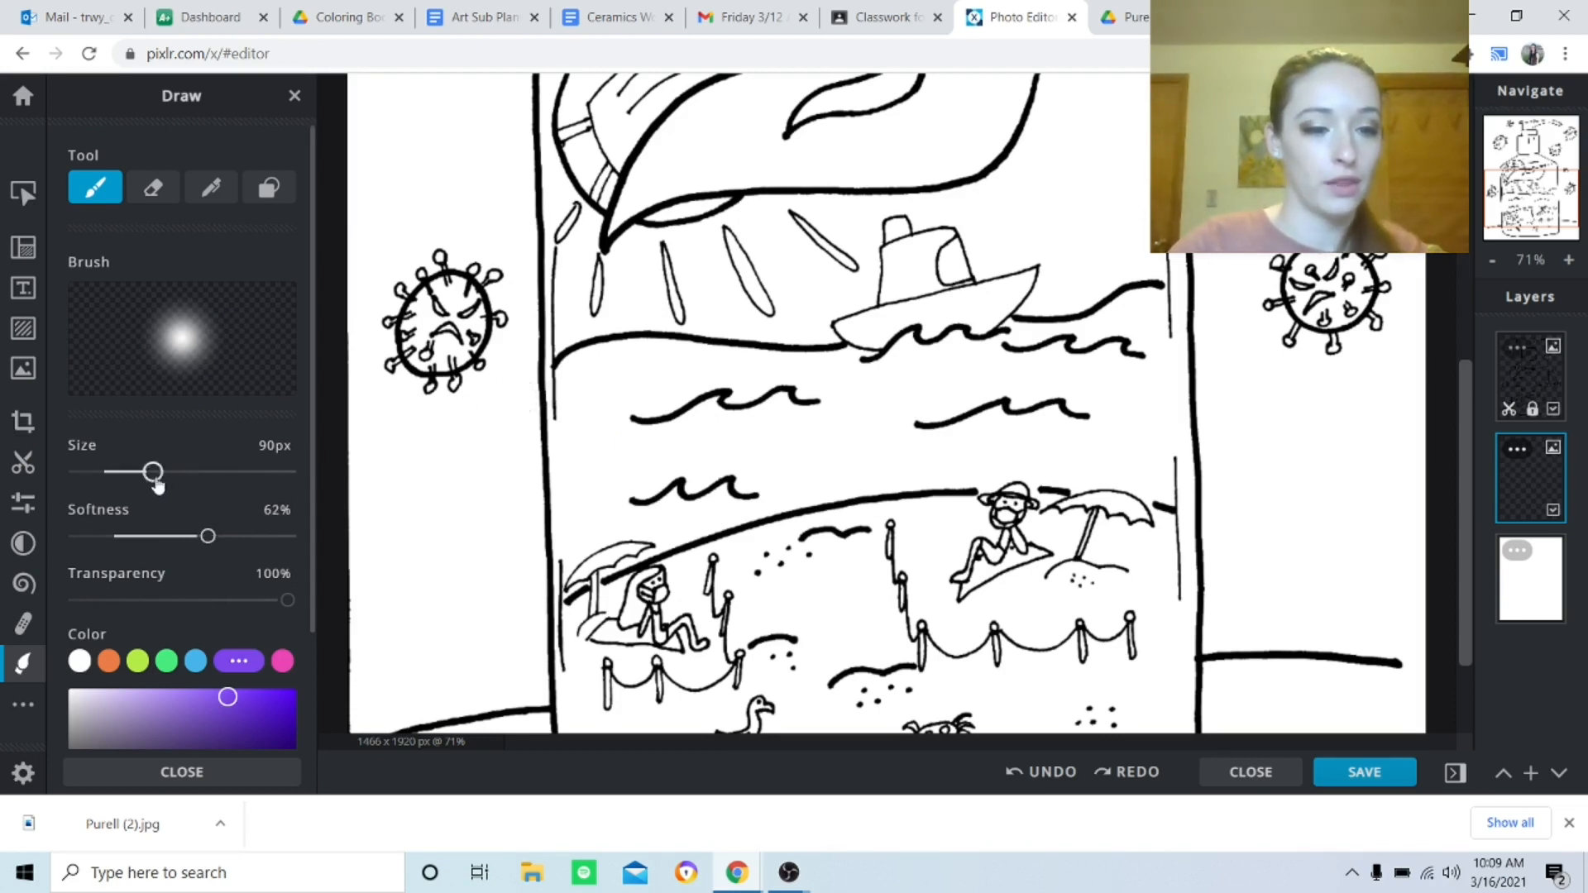
left_click_drag(152, 472, 189, 472)
Set the brush colour to dark blue #1D4893.
scroll(207, 604, "down", 2)
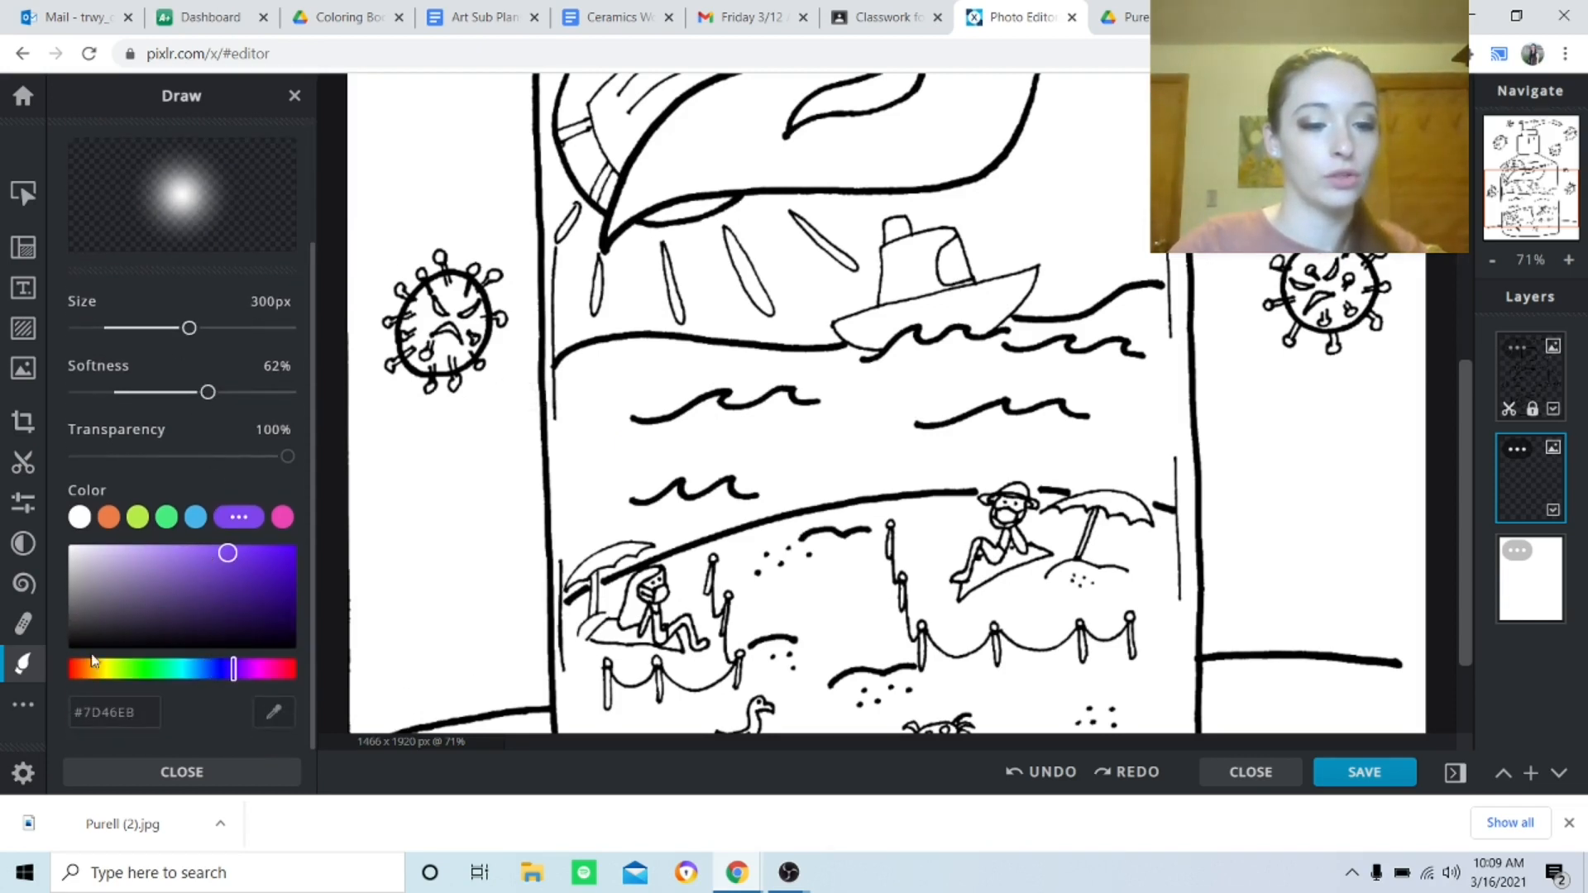
left_click_drag(212, 674, 208, 674)
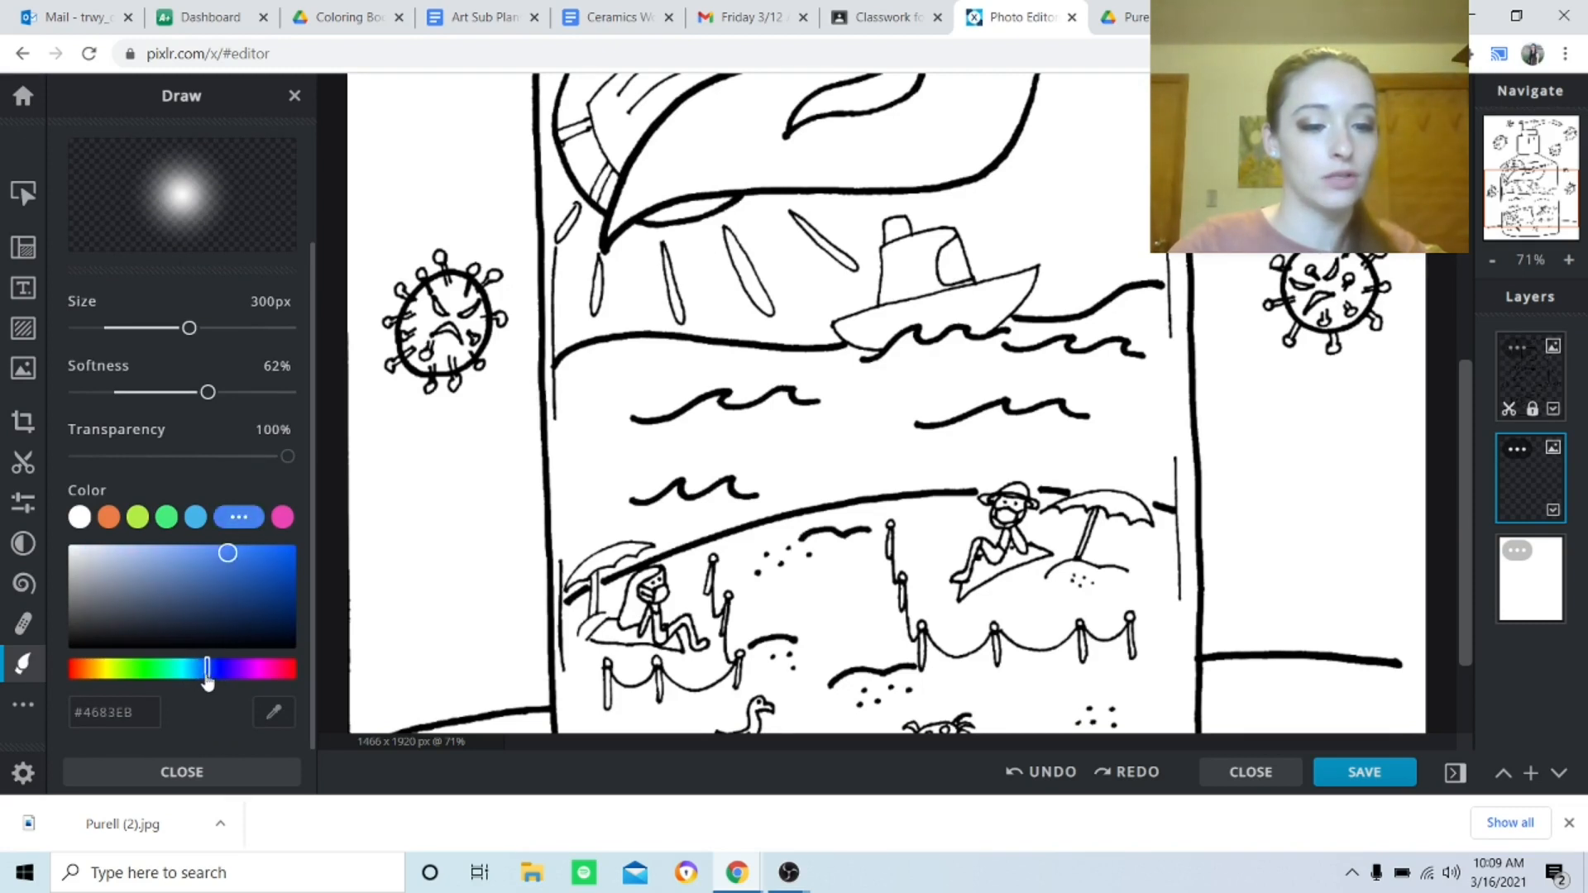
left_click_drag(248, 600, 240, 591)
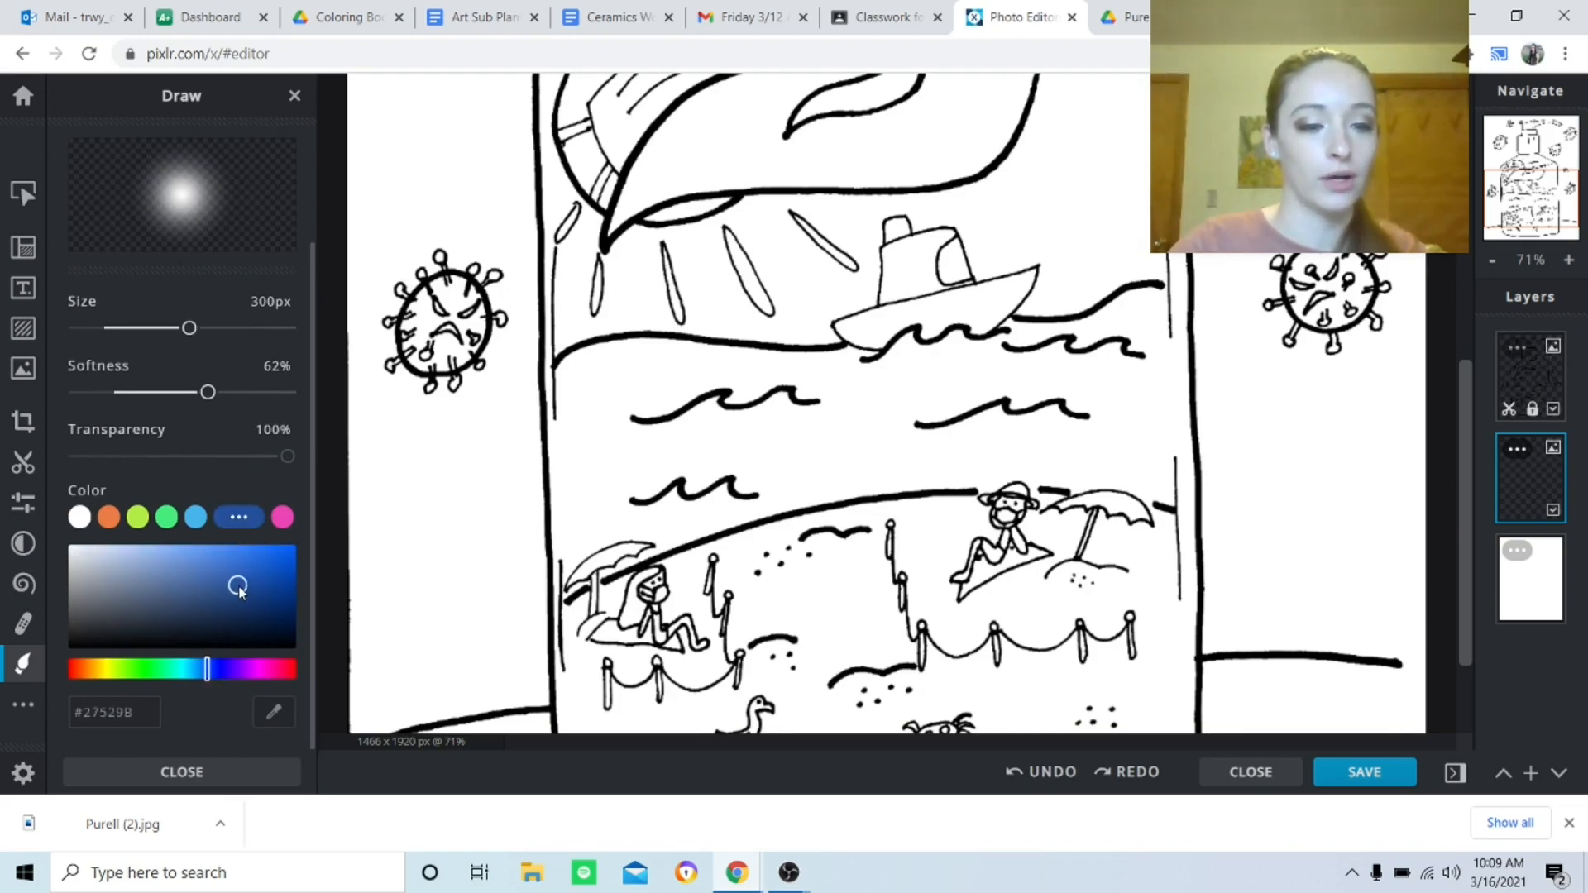
Reduce the brush softness to 38% and paint the whole sea between the boat and the beach dark blue at 300 px.
left_click(601, 443)
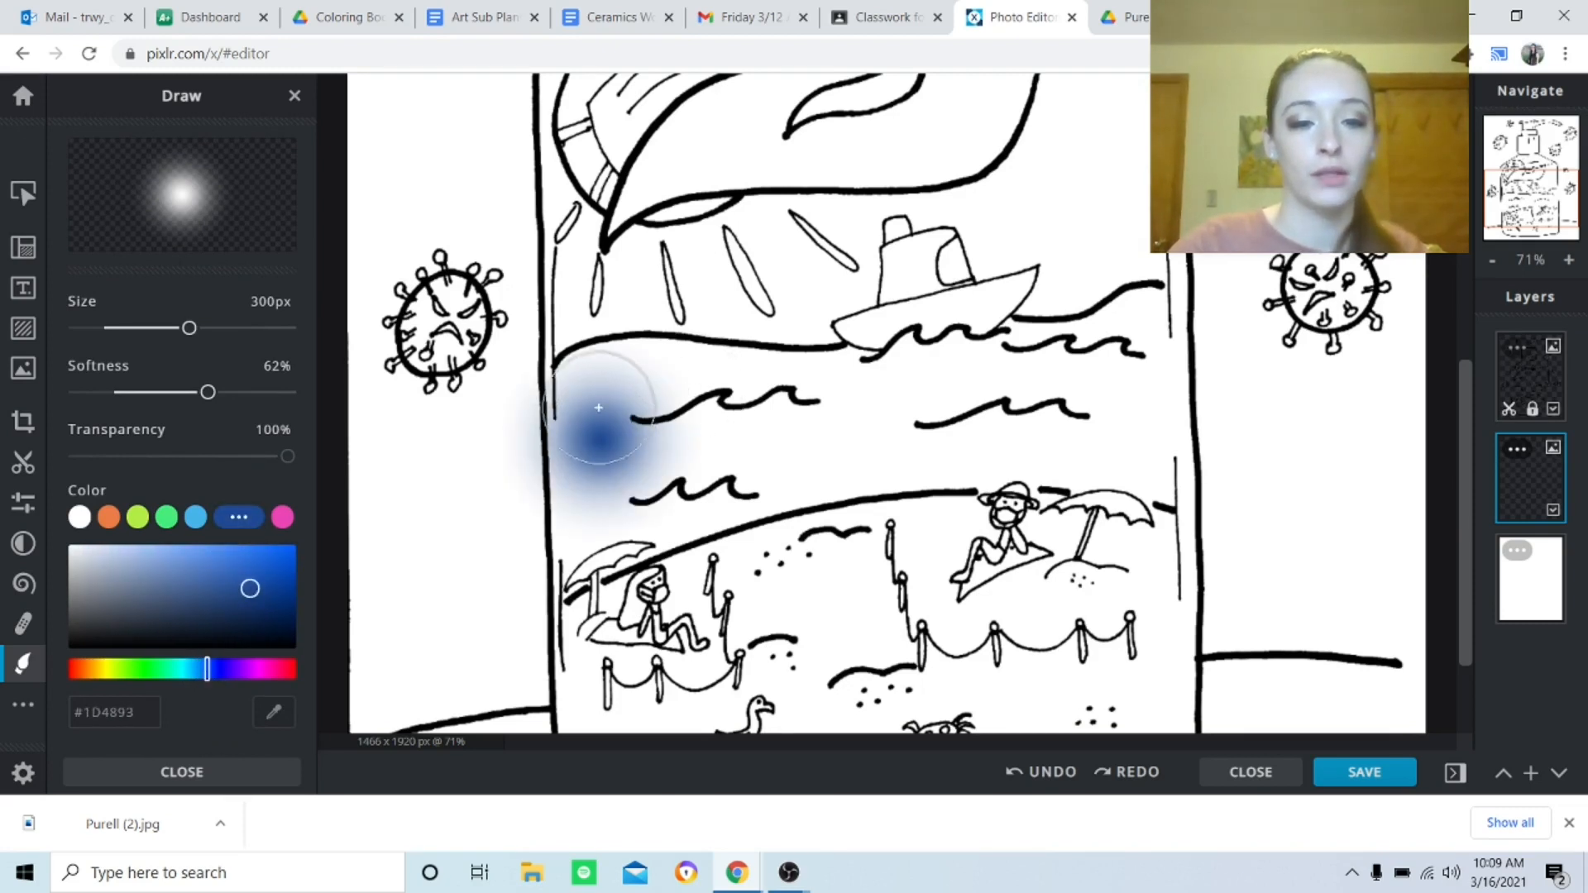
left_click(604, 420)
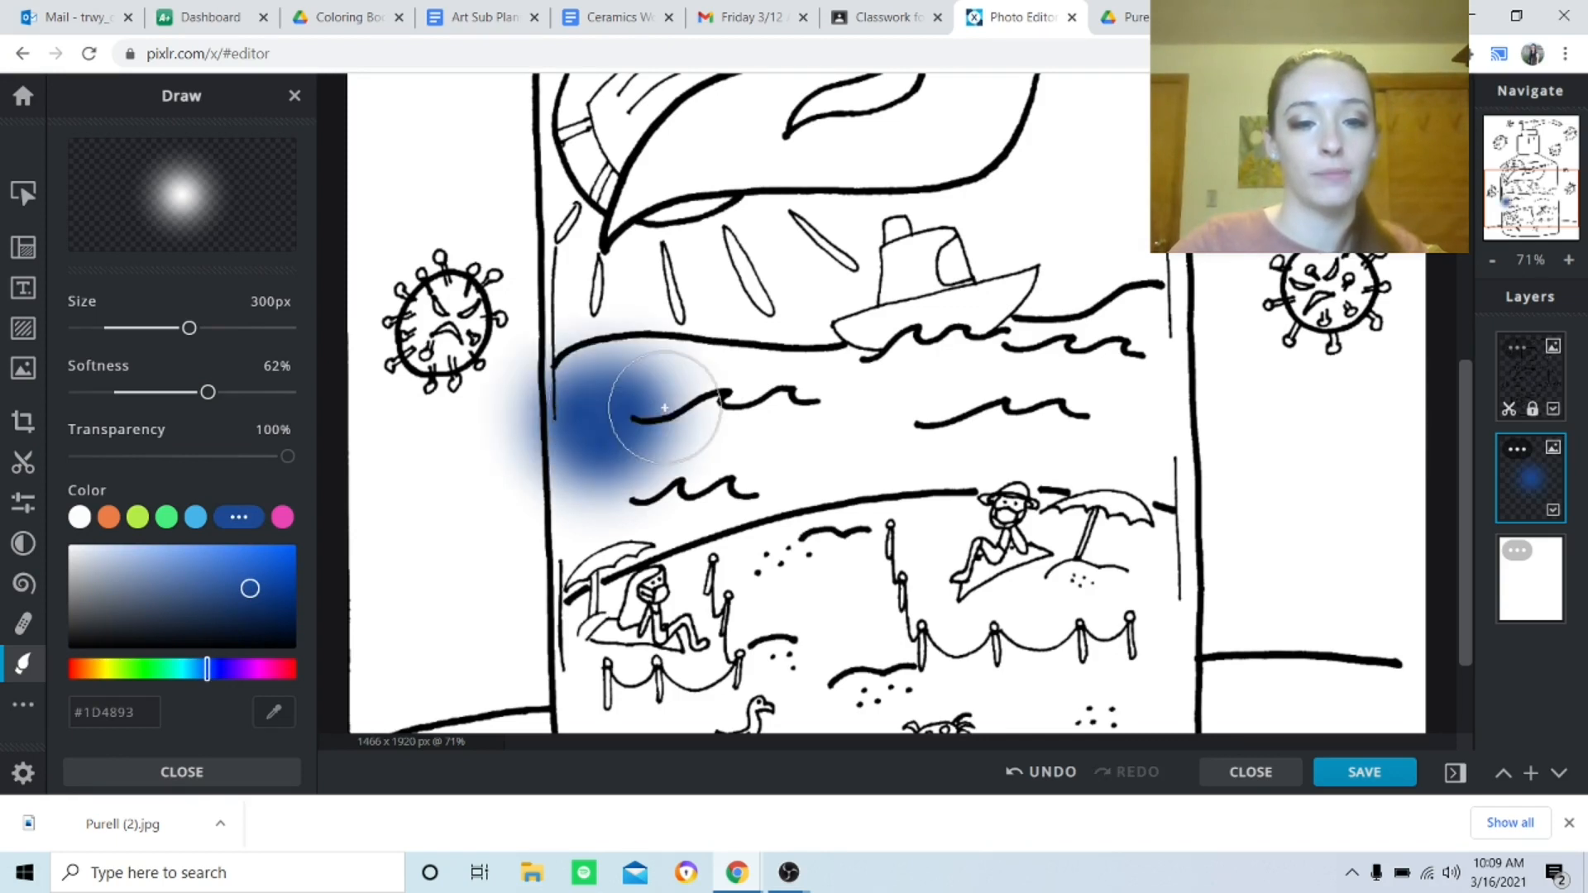
left_click(157, 393)
mouse_move(606, 423)
left_mouse_down()
mouse_move(852, 431)
mouse_move(1030, 389)
mouse_move(1125, 457)
mouse_move(1138, 442)
mouse_move(1087, 395)
mouse_move(623, 493)
mouse_move(593, 435)
mouse_move(1157, 364)
mouse_move(1143, 407)
mouse_move(1168, 451)
left_mouse_up()
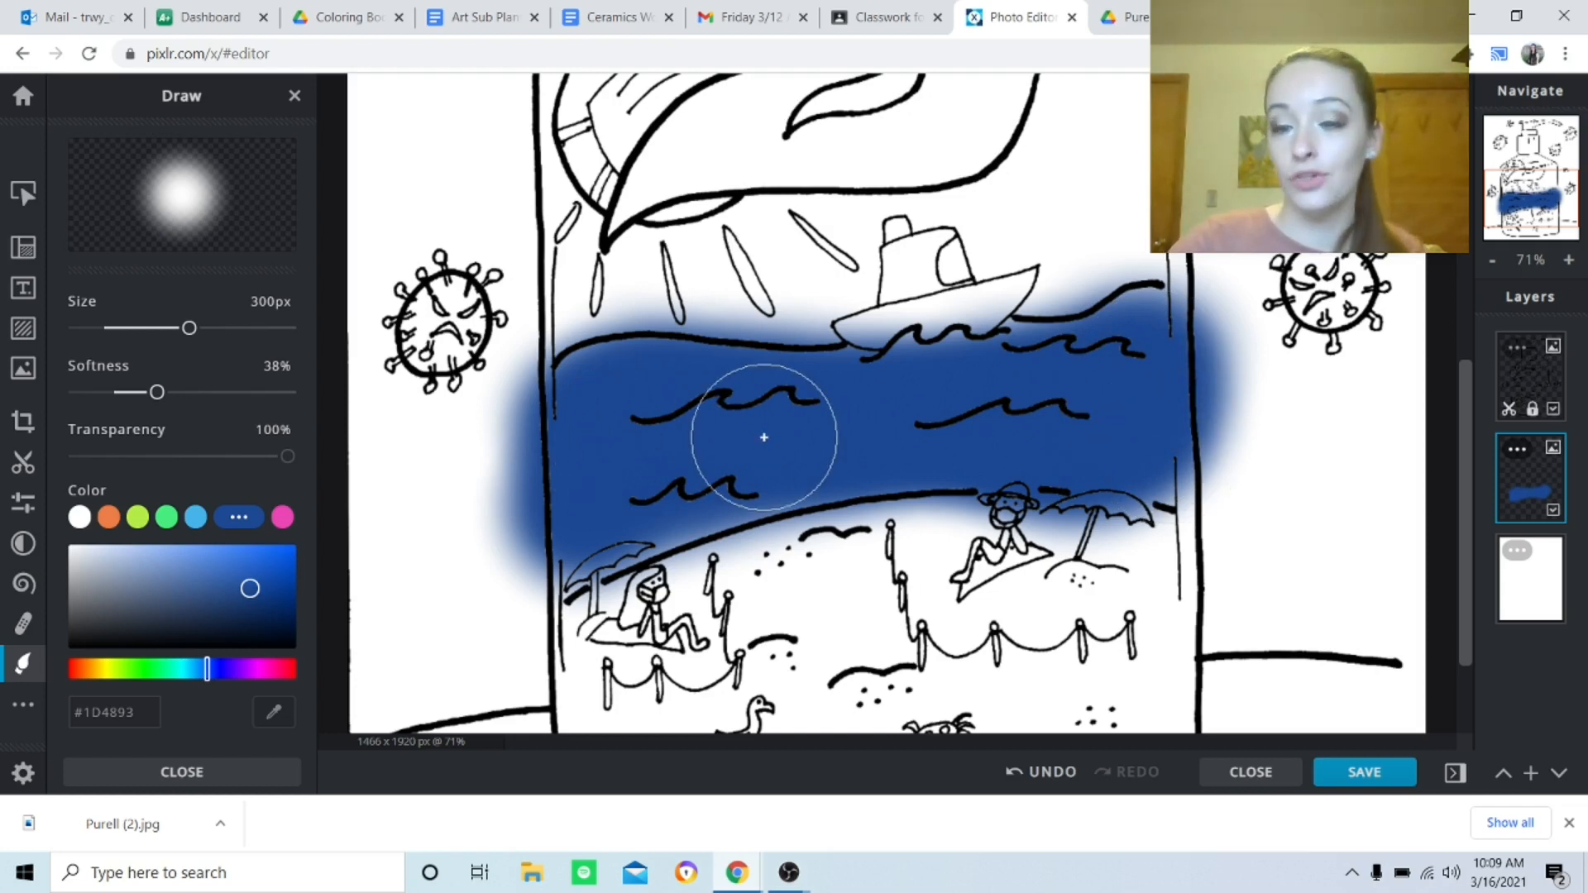
Paint navy #011537 shadows beneath the wave lines with a 77 px brush at 60% transparency.
left_click(143, 329)
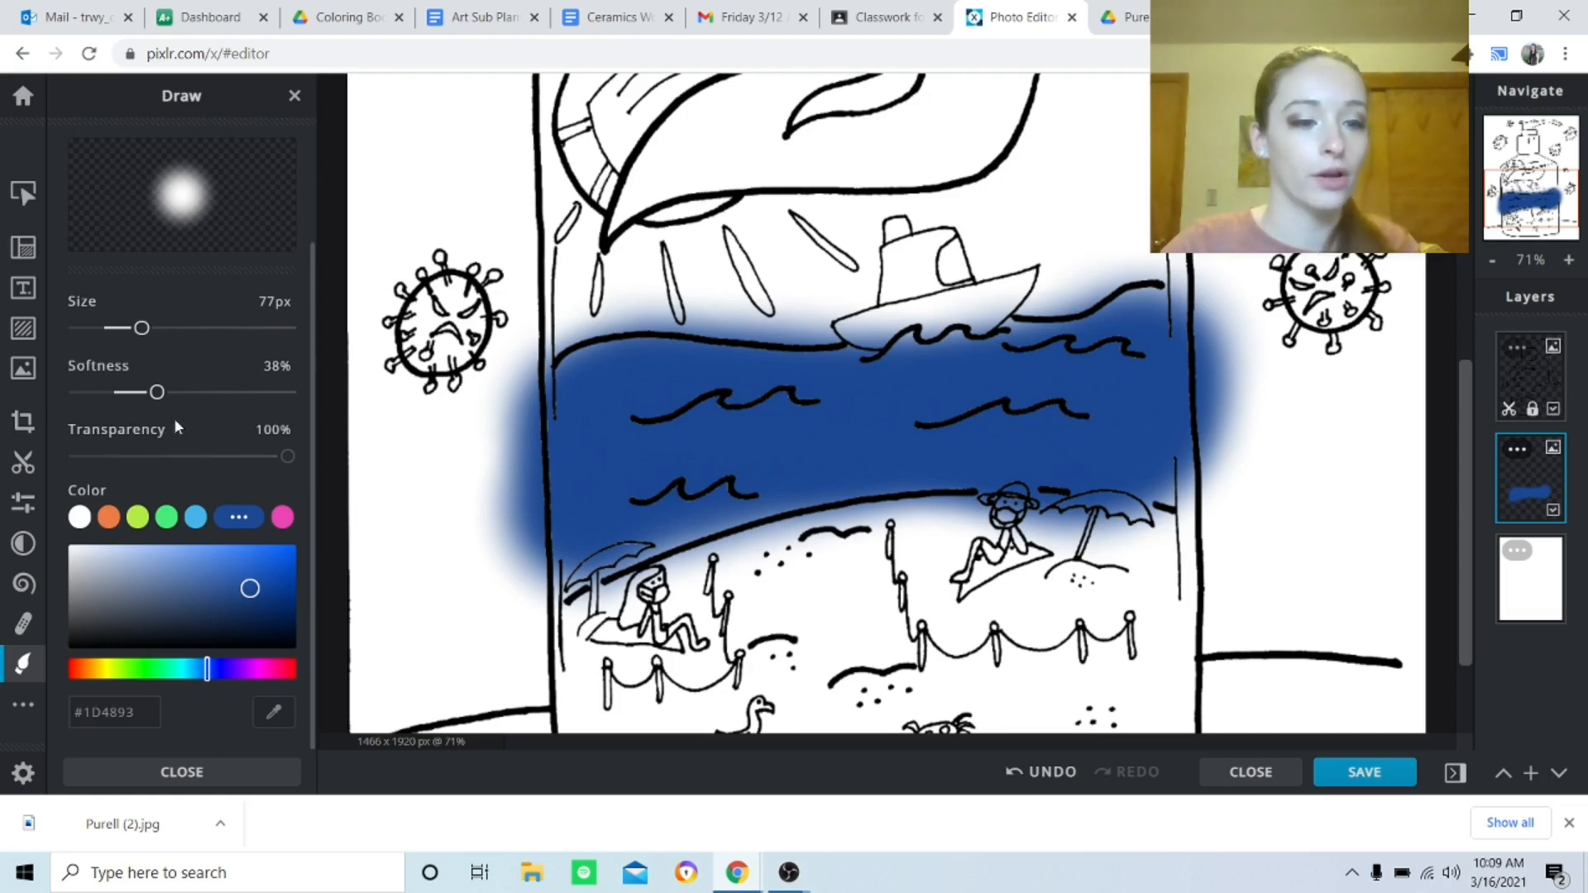
left_click_drag(272, 457, 203, 457)
left_click(274, 622)
left_click_drag(276, 627, 288, 634)
left_click_drag(610, 507, 734, 502)
left_click_drag(680, 428, 821, 410)
mouse_move(933, 422)
left_mouse_down()
mouse_move(1016, 406)
mouse_move(1095, 423)
left_mouse_up()
left_click_drag(1025, 364, 1154, 355)
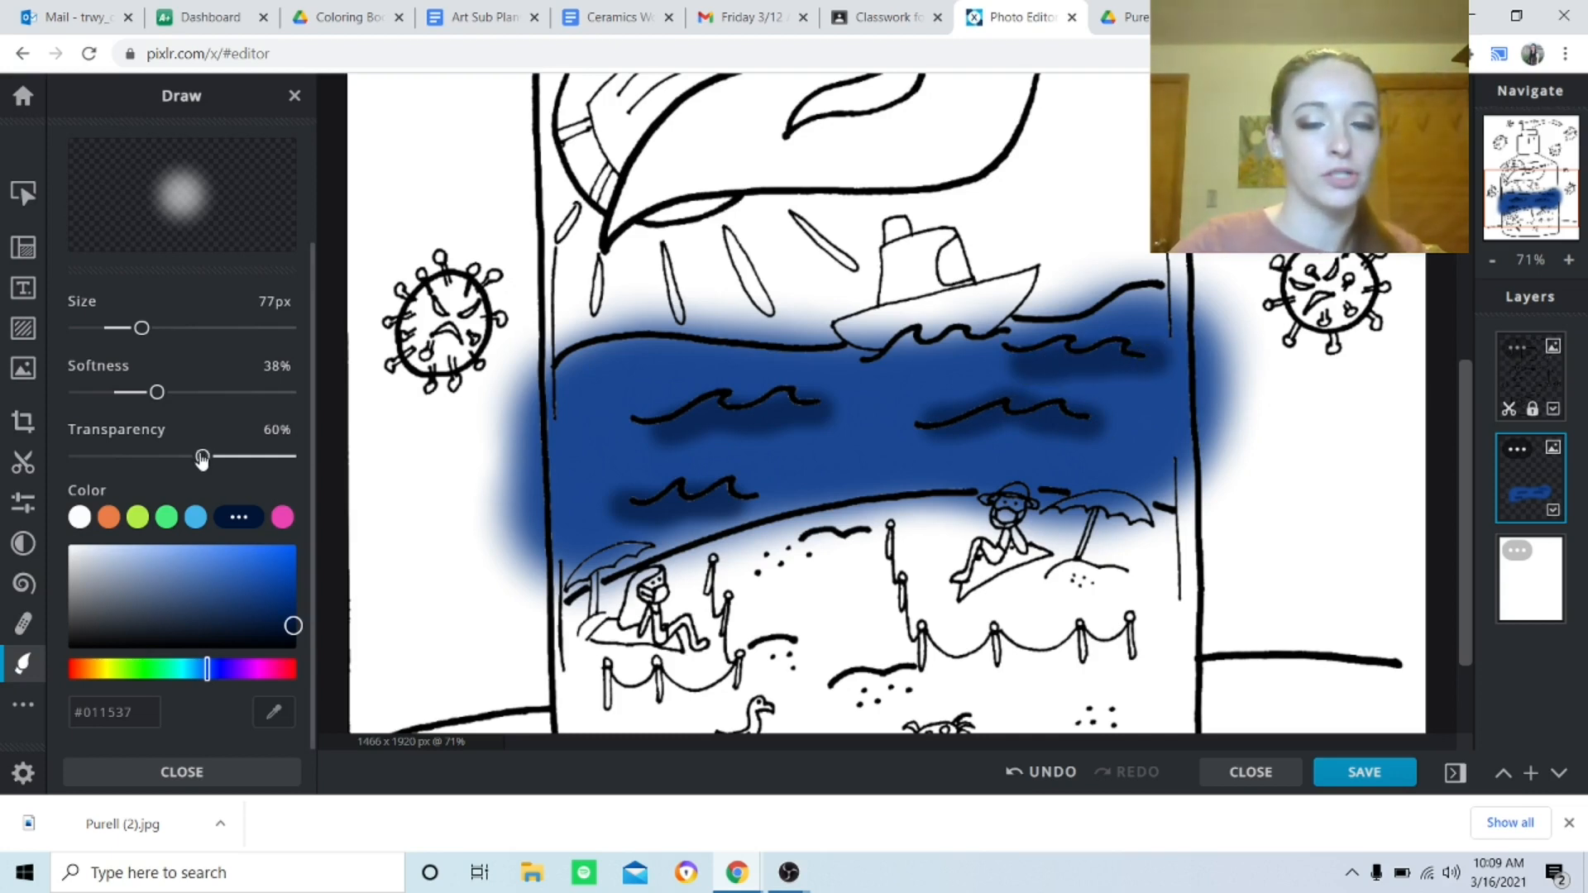
Add light blue #6393E7 wave highlights at 53% softness and 52% transparency, and blend them with 240 px #2C59A7 strokes.
left_click_drag(156, 395, 191, 396)
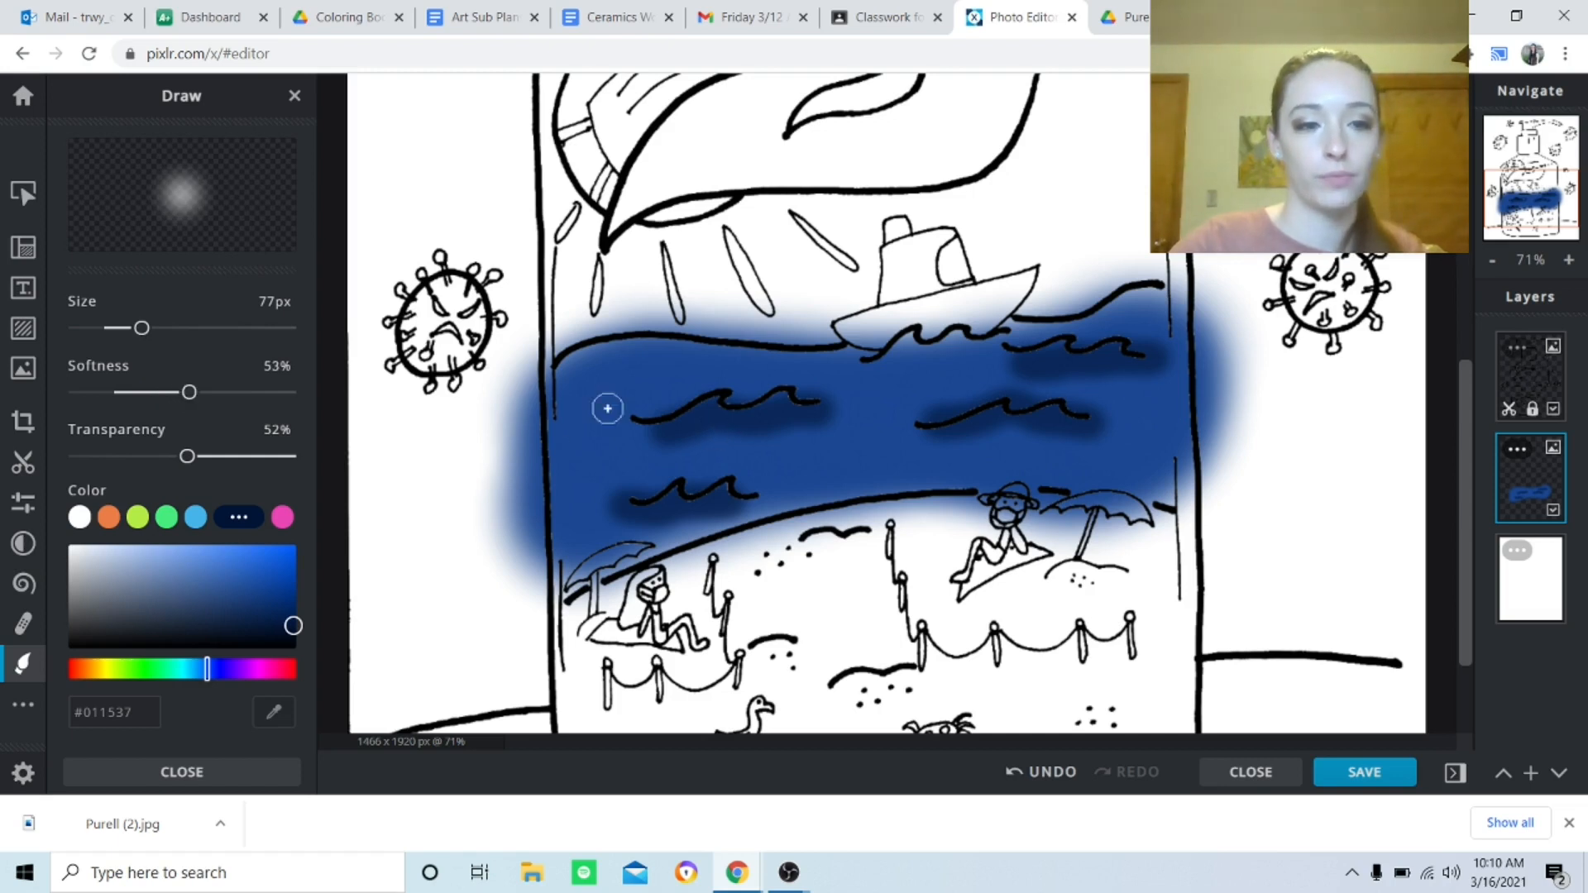
mouse_move(609, 411)
left_mouse_down()
mouse_move(854, 372)
mouse_move(1048, 378)
mouse_move(752, 397)
mouse_move(596, 496)
mouse_move(585, 539)
mouse_move(574, 457)
left_mouse_up()
left_click_drag(141, 328, 181, 328)
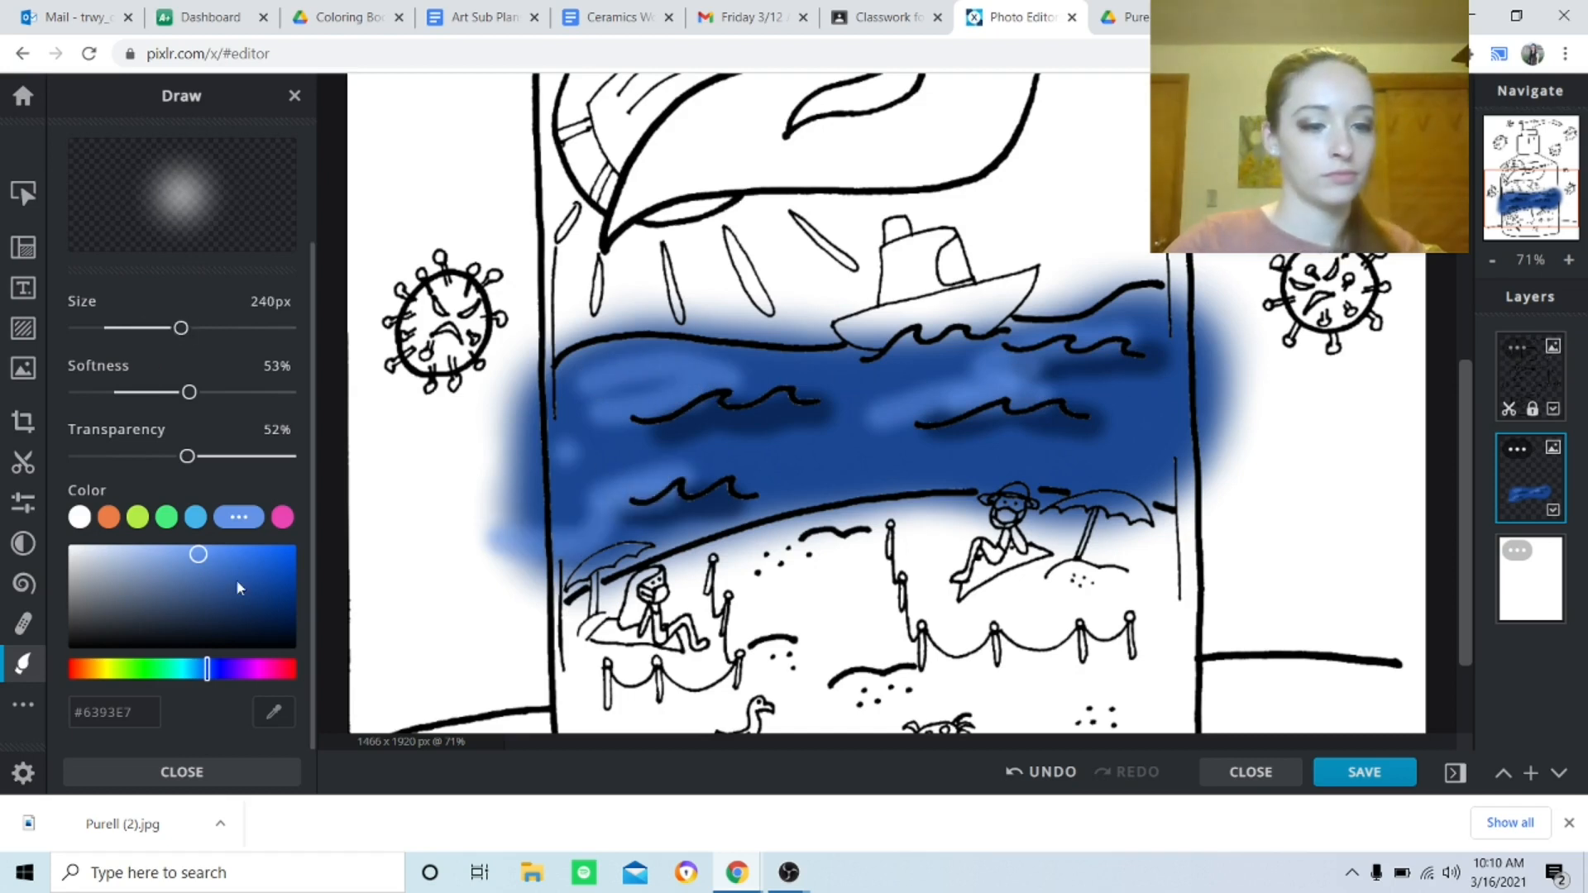
left_click(236, 579)
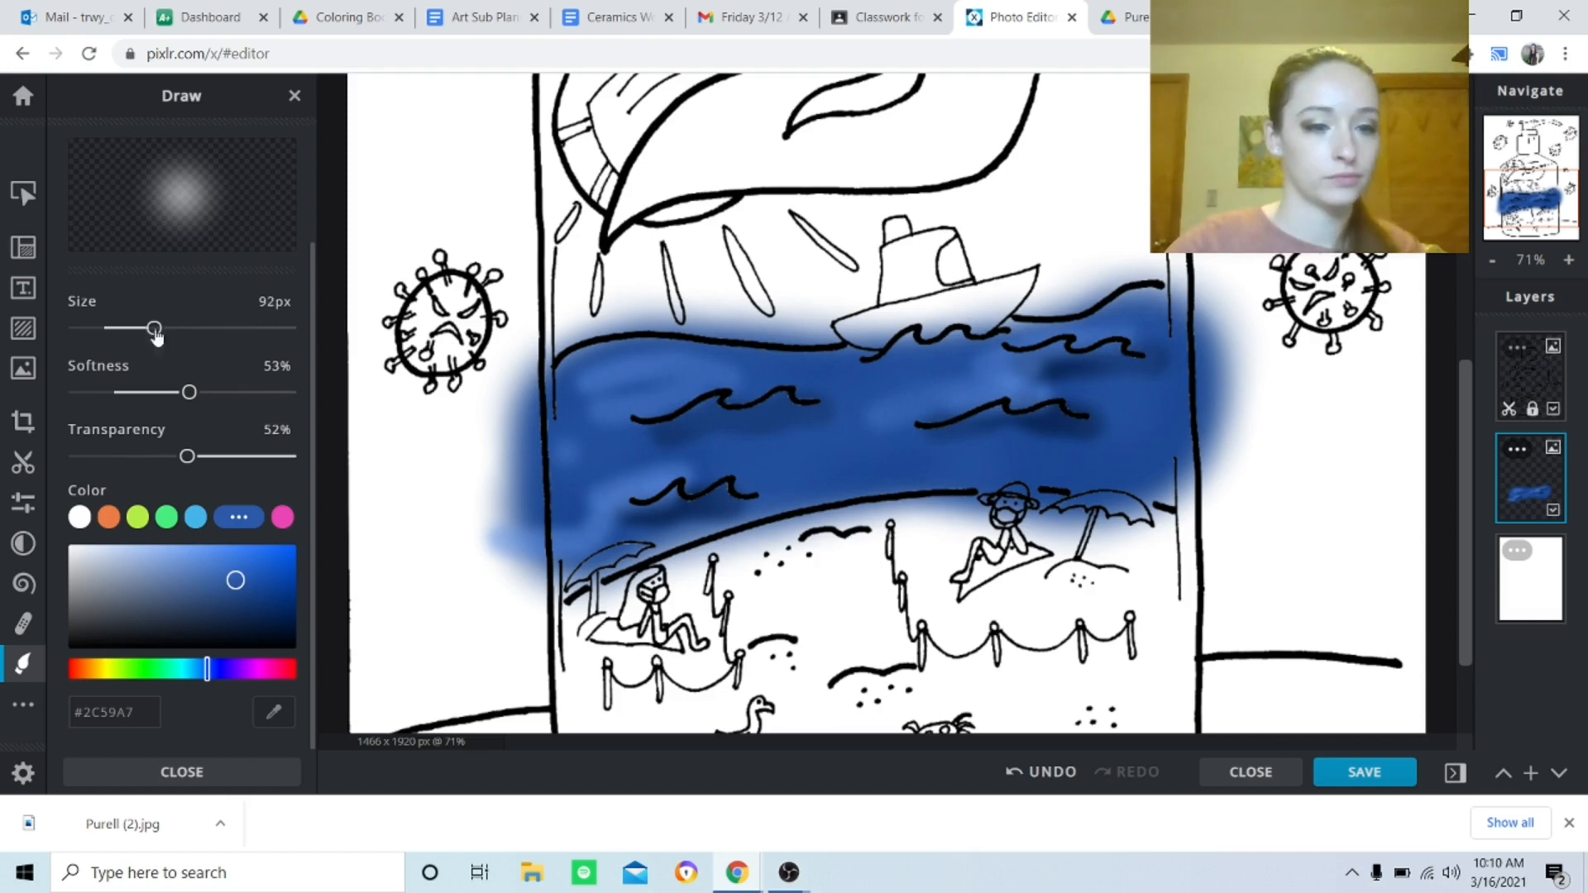
Paint dark blue patches across the sea with a 190 px brush, and add pale blue #A7C6FB strokes between the waves.
left_click(273, 623)
left_click_drag(181, 327, 174, 328)
mouse_move(629, 446)
left_mouse_down()
mouse_move(1100, 383)
mouse_move(794, 471)
left_mouse_up()
mouse_move(149, 568)
left_mouse_down()
mouse_move(167, 549)
mouse_move(132, 553)
mouse_move(144, 546)
left_mouse_up()
mouse_move(583, 406)
left_mouse_down()
mouse_move(631, 355)
mouse_move(816, 365)
mouse_move(957, 348)
mouse_move(971, 413)
left_mouse_up()
left_click_drag(716, 433, 840, 443)
Lower the brush transparency to 23% and add fainter pale blue highlights across the sea.
mouse_move(187, 456)
left_mouse_down()
mouse_move(102, 457)
mouse_move(125, 457)
left_mouse_up()
mouse_move(1100, 355)
left_mouse_down()
mouse_move(1164, 330)
mouse_move(1038, 366)
left_mouse_up()
left_click(1038, 366)
left_click_drag(813, 439, 925, 441)
left_click_drag(997, 372, 1009, 370)
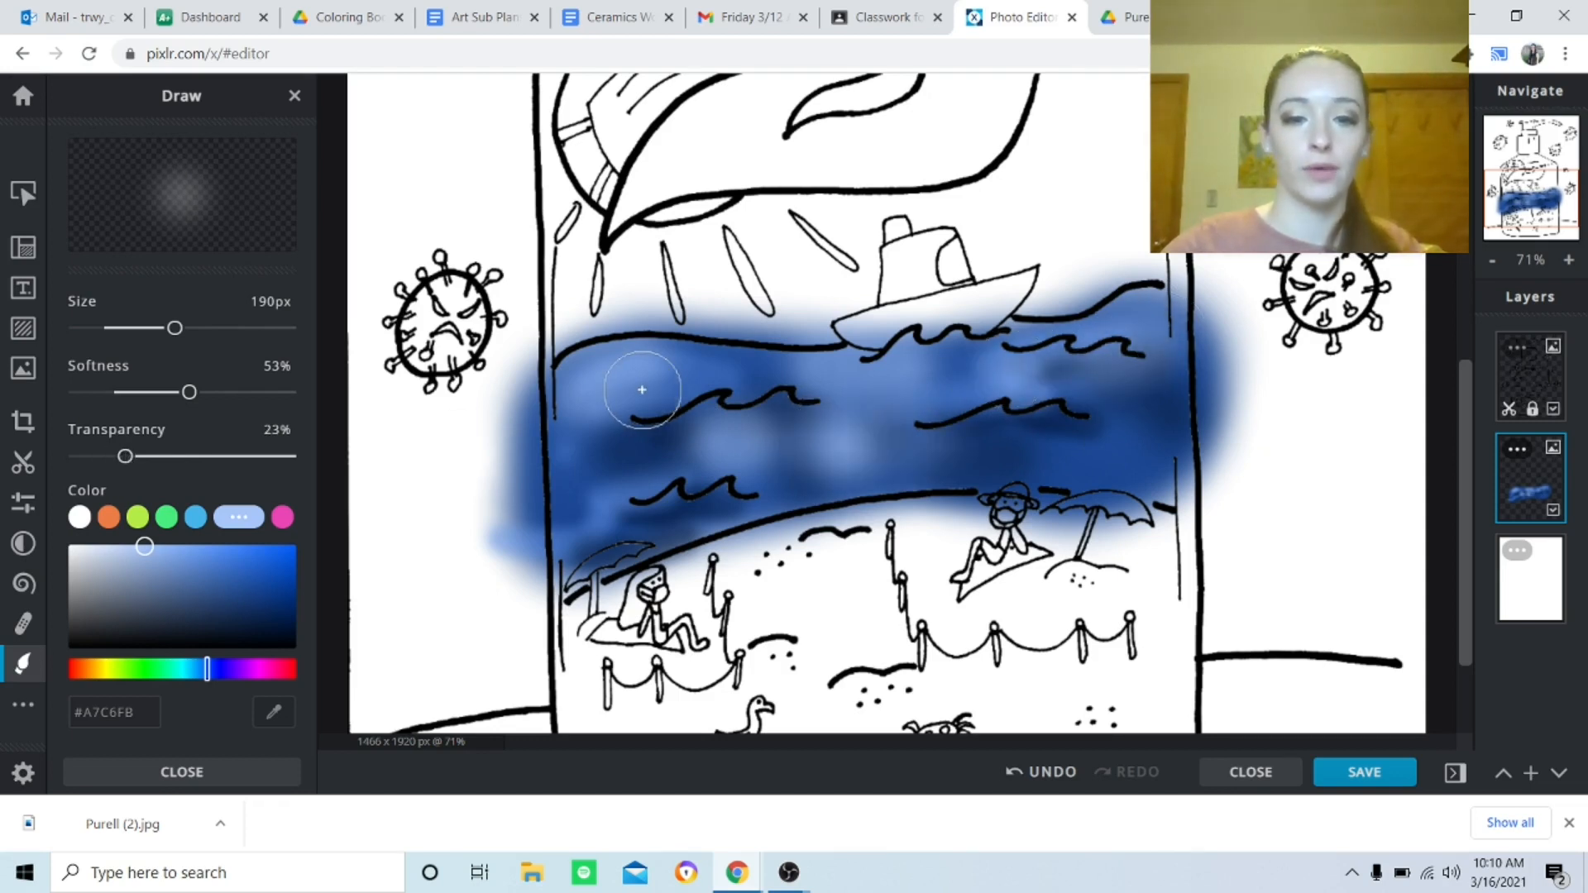
left_click(643, 389)
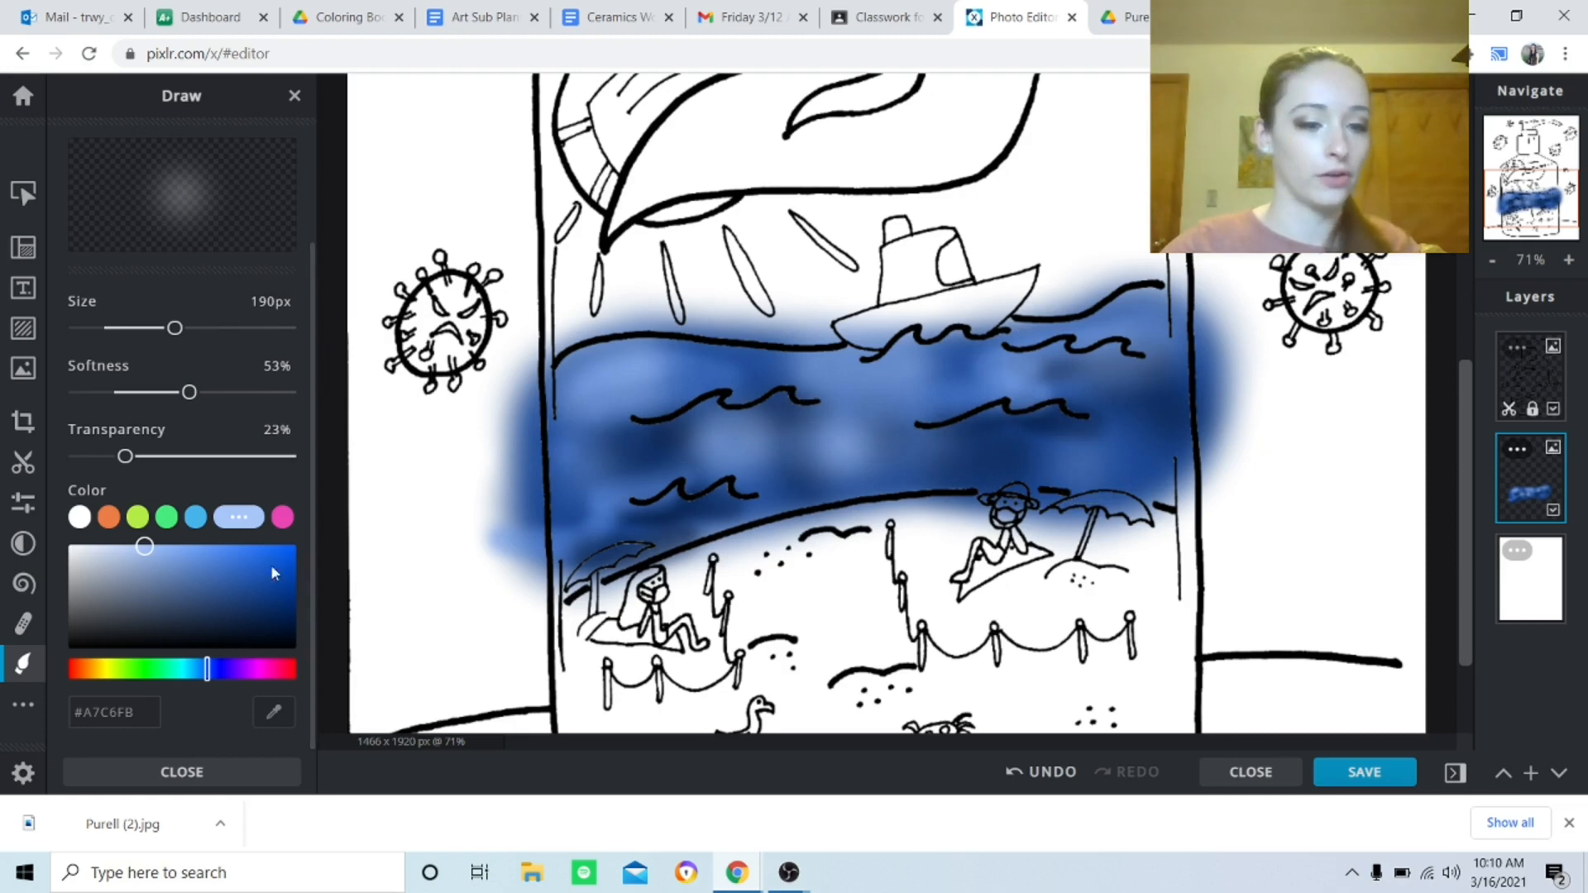
Tone down the sea's pale patches with dark blue #19396F, and deepen its shadows with #0B2656 at 38% transparency.
left_click(244, 605)
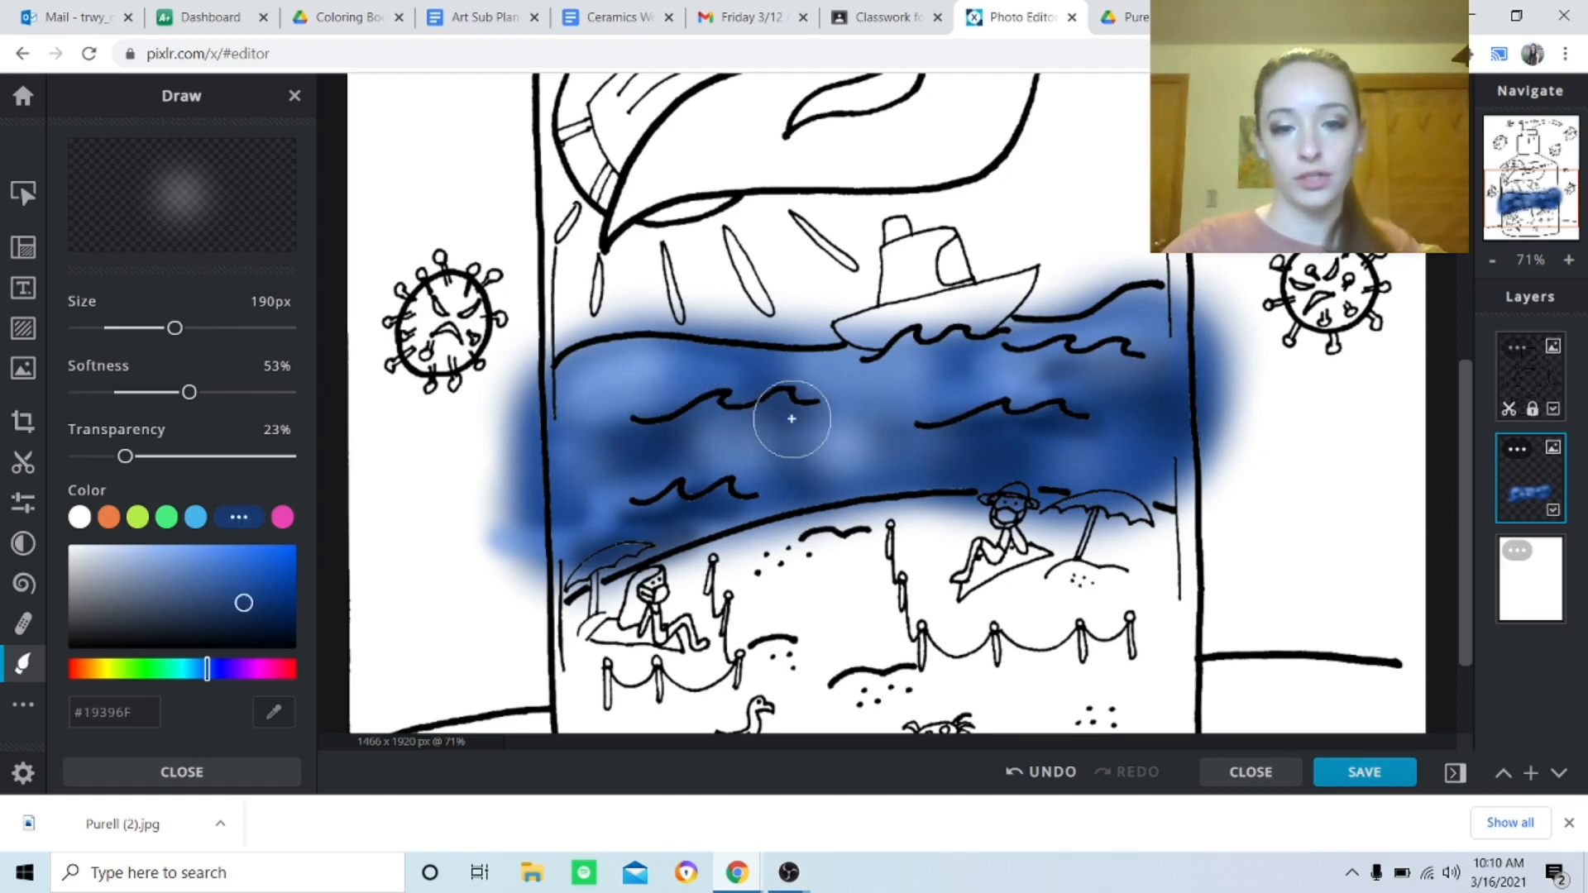
left_click(267, 613)
left_click(157, 456)
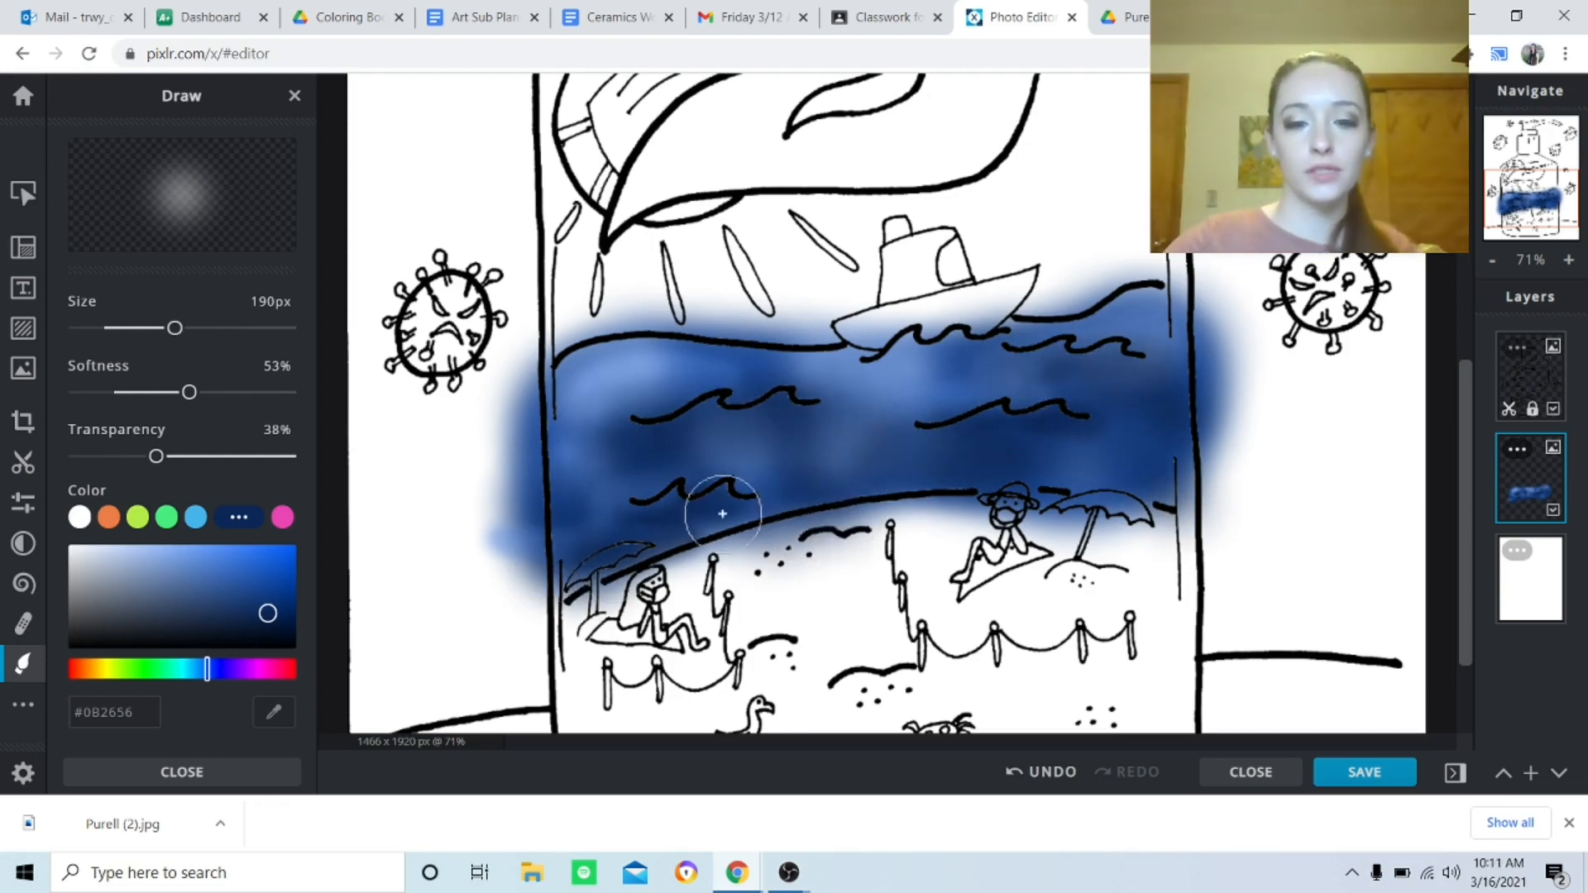
scroll(689, 510, "down", 3)
scroll(689, 511, "down", 4)
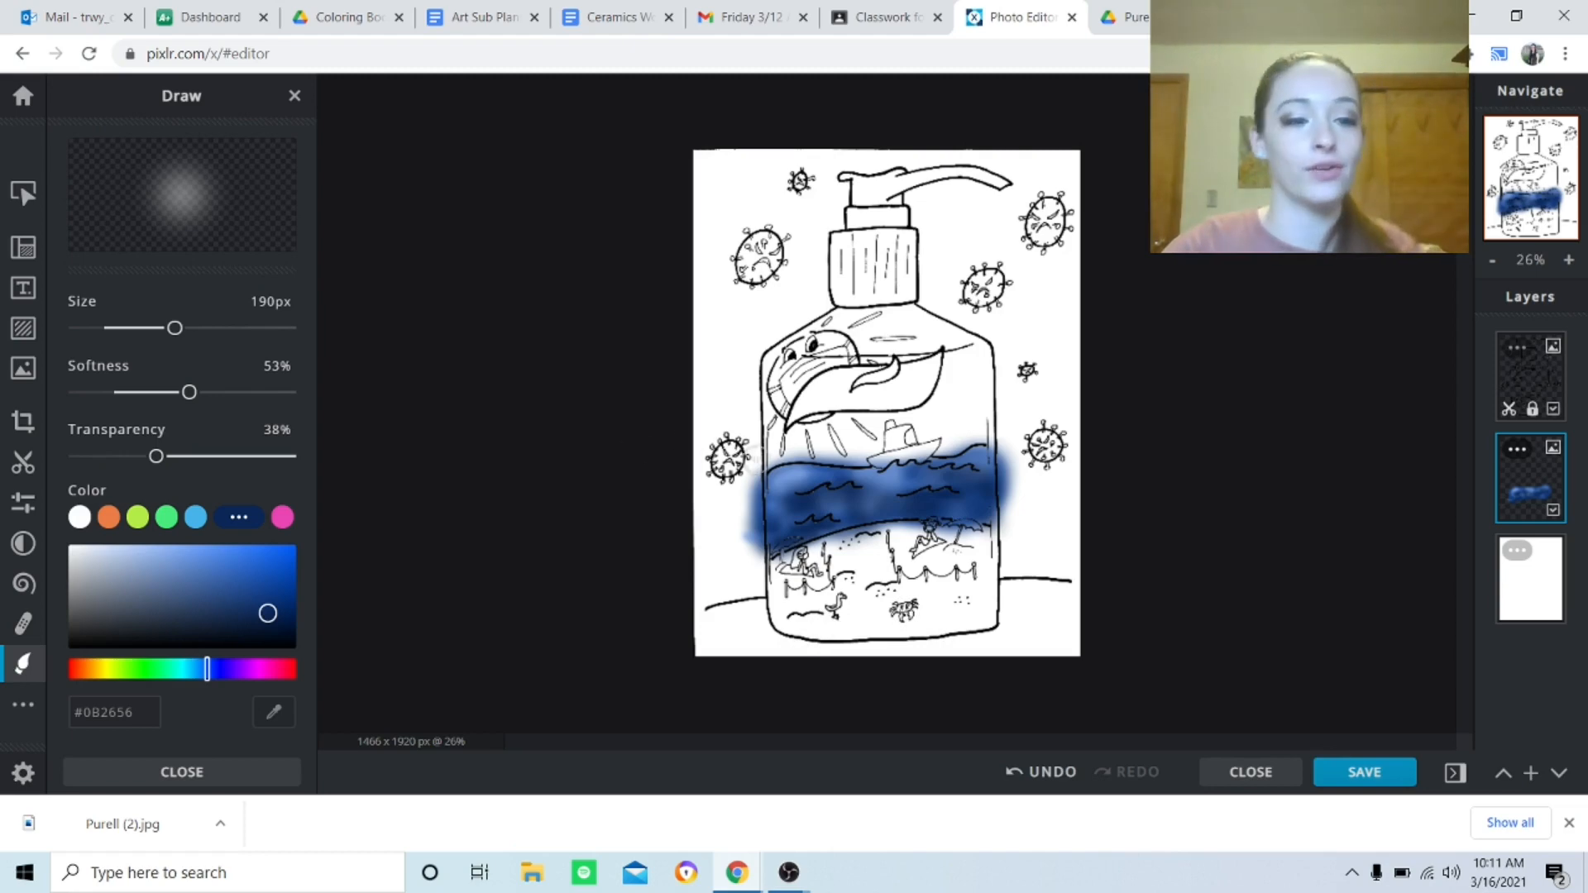
Test an 81 px eraser on the blue overspill along the bottle's left edge, and undo the erasing.
scroll(132, 323, "up", 3)
left_click(153, 187)
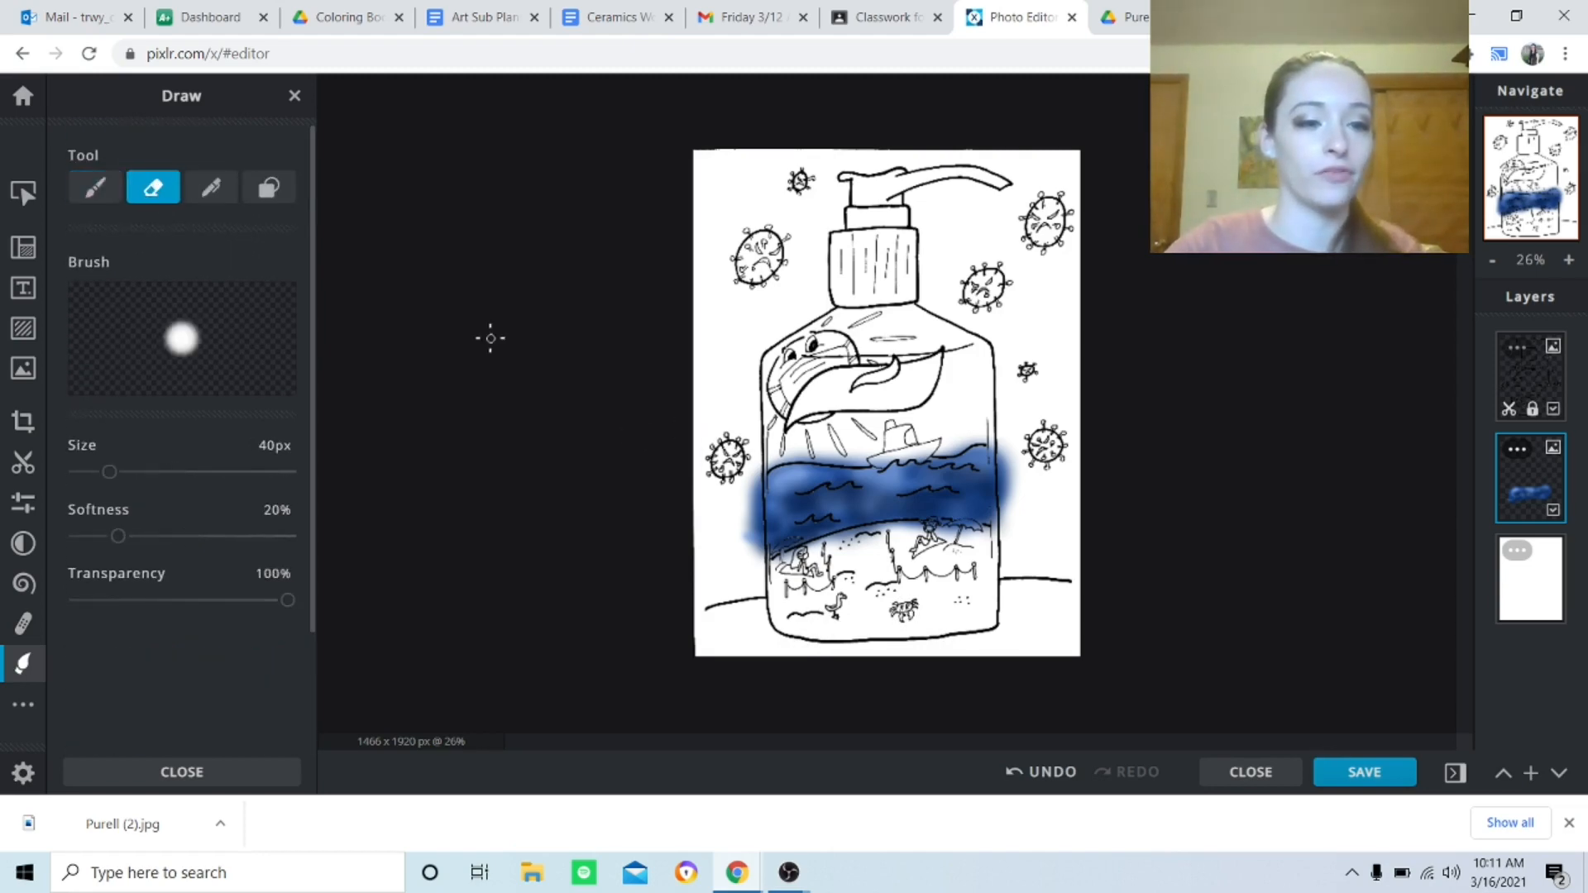
scroll(608, 515, "up", 3)
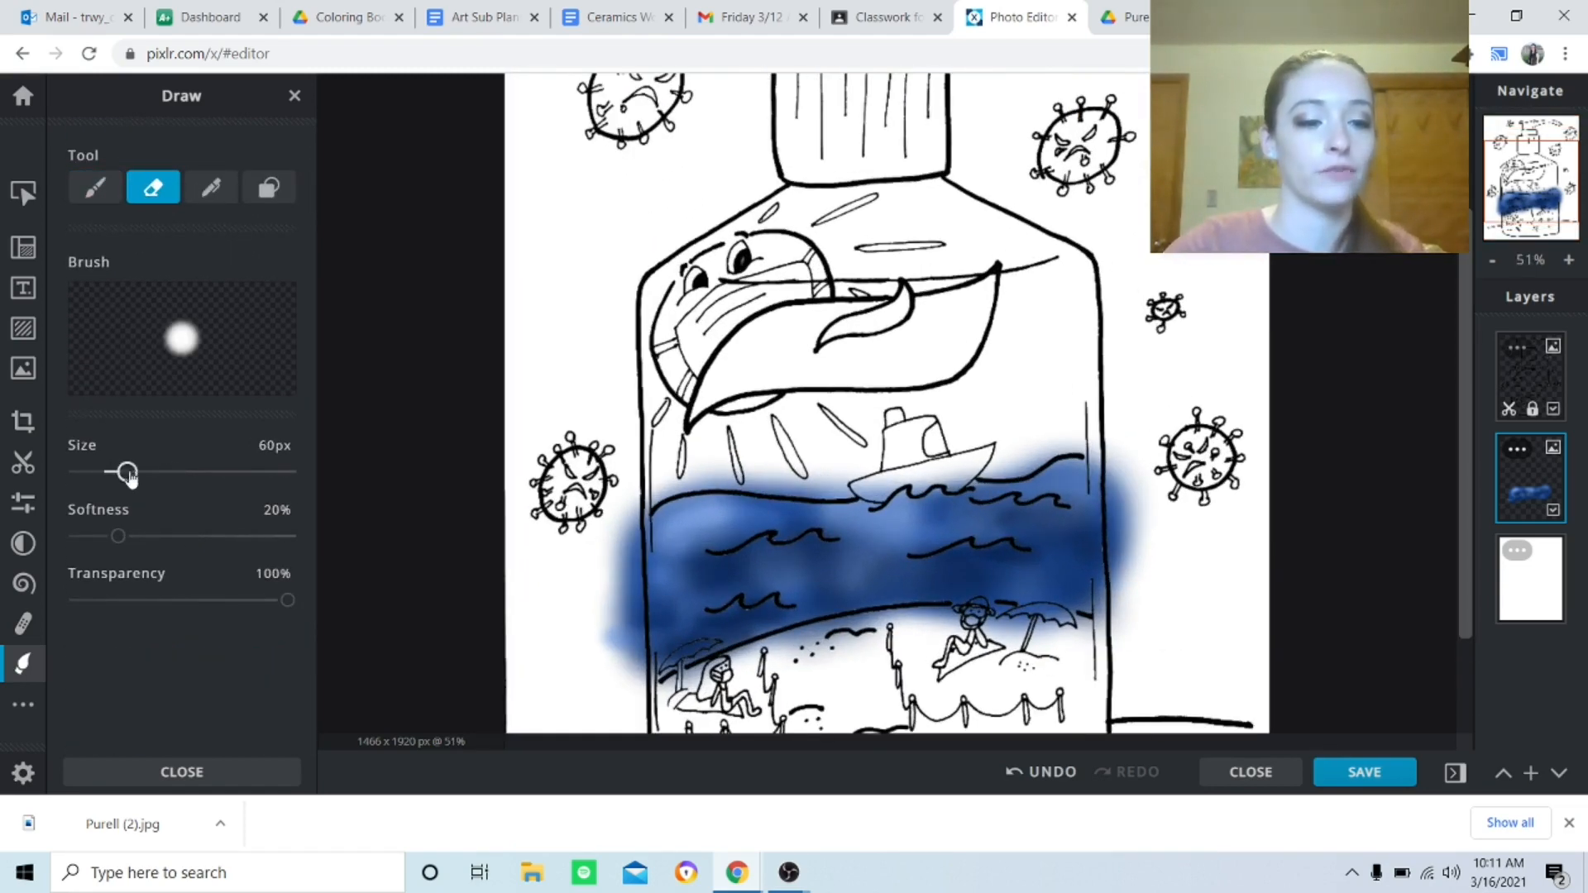
left_click_drag(123, 476, 147, 473)
mouse_move(622, 515)
left_mouse_down()
mouse_move(626, 660)
mouse_move(625, 542)
mouse_move(627, 567)
left_mouse_up()
mouse_move(626, 684)
left_mouse_down()
mouse_move(630, 579)
mouse_move(649, 534)
mouse_move(690, 504)
mouse_move(646, 505)
mouse_move(699, 526)
left_mouse_up()
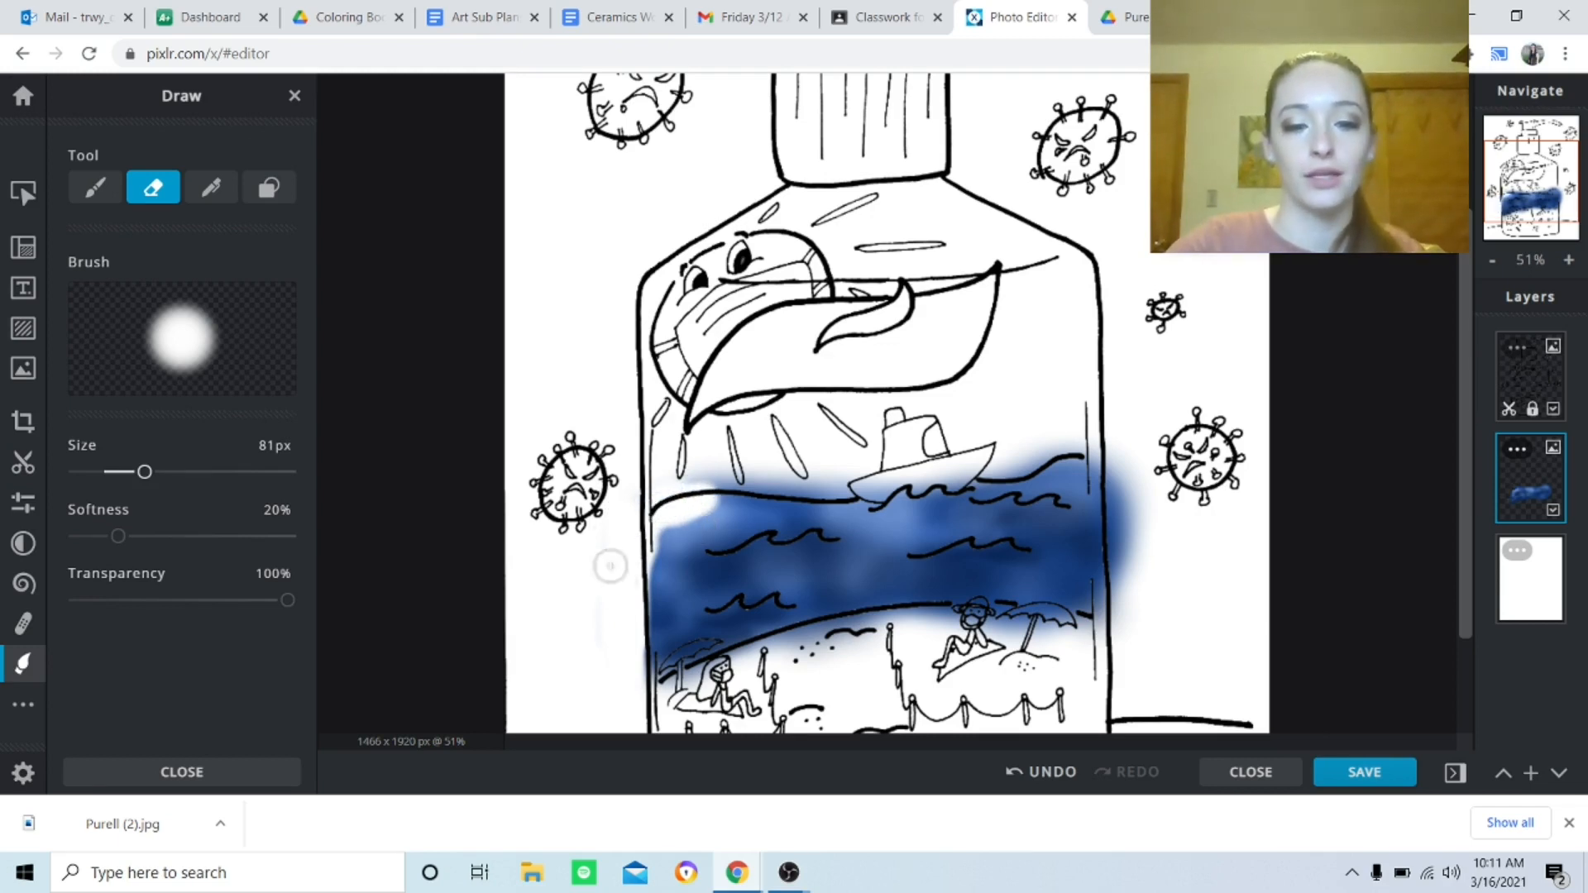
left_click(1045, 786)
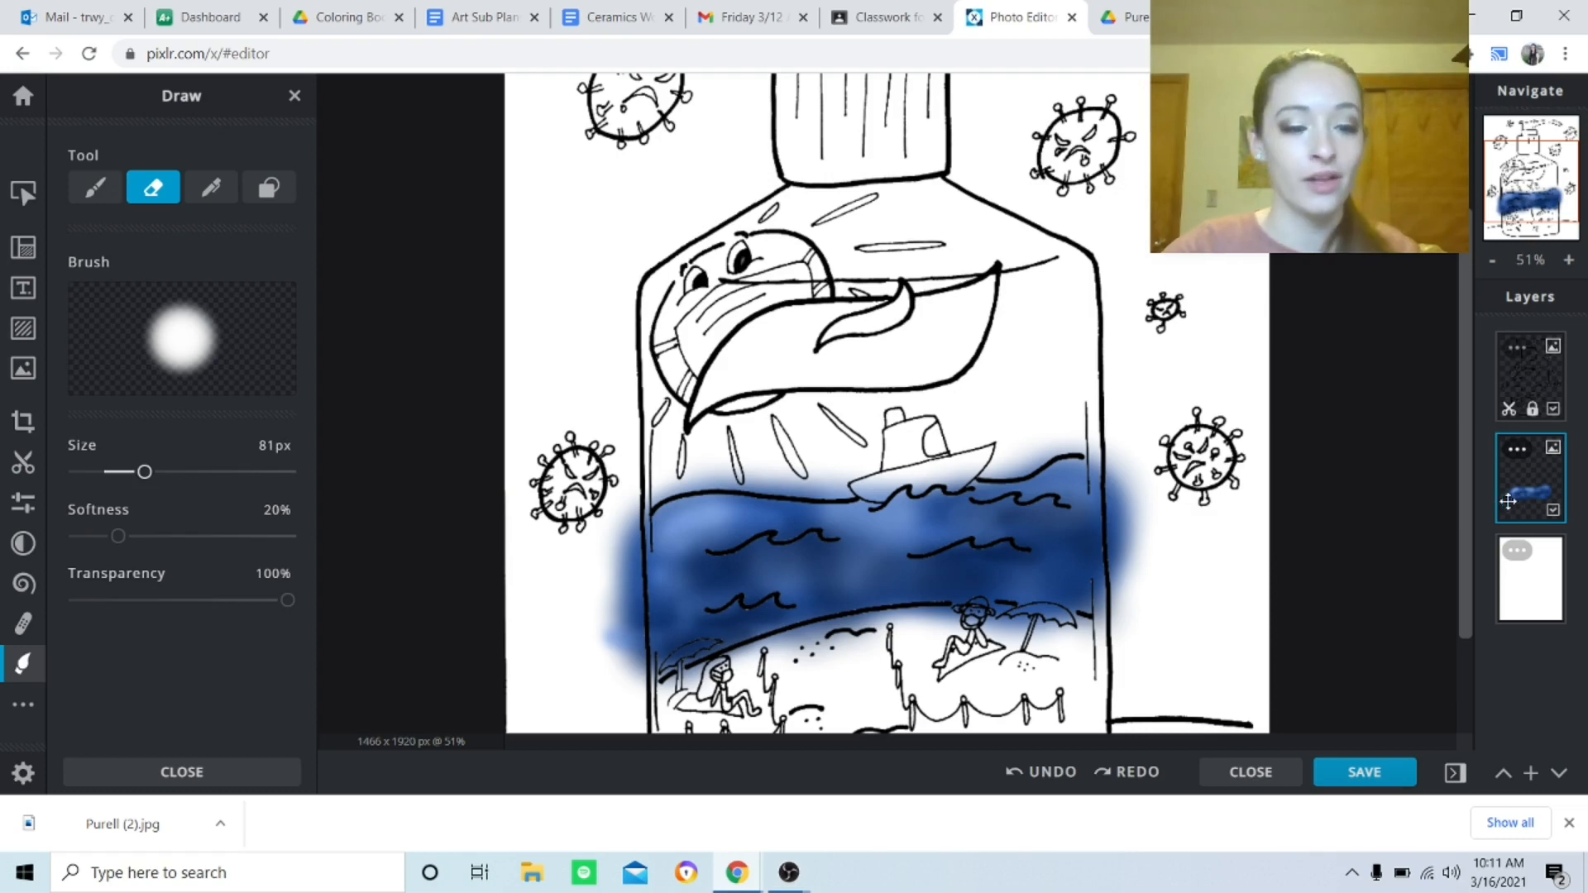
Start saving the image and enter the artist's surname as the file name.
scroll(960, 466, "down", 5)
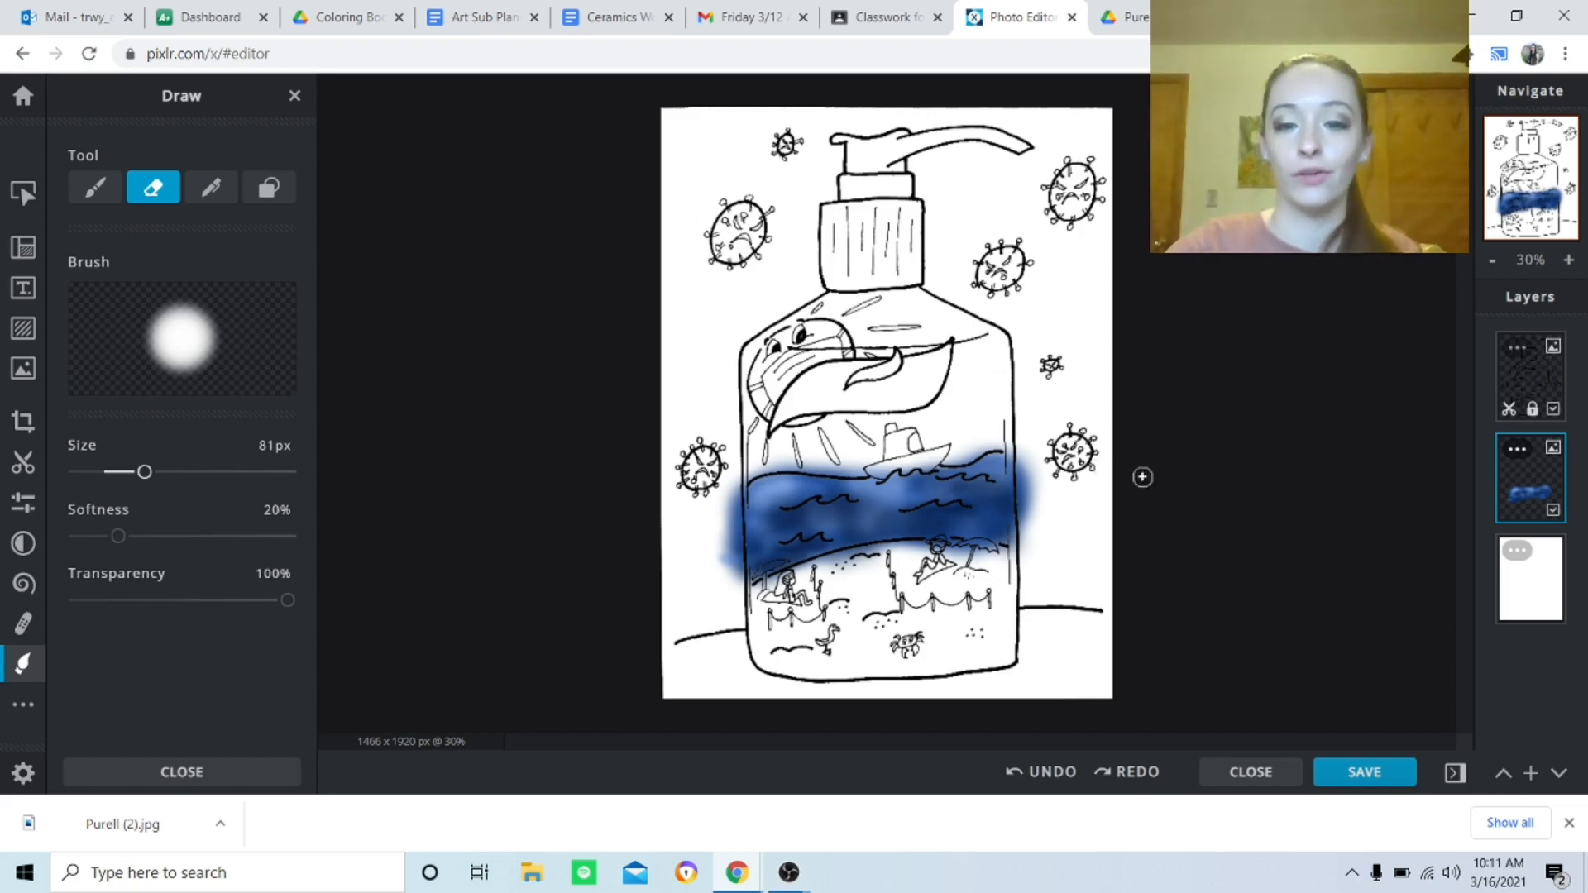
left_click(1364, 773)
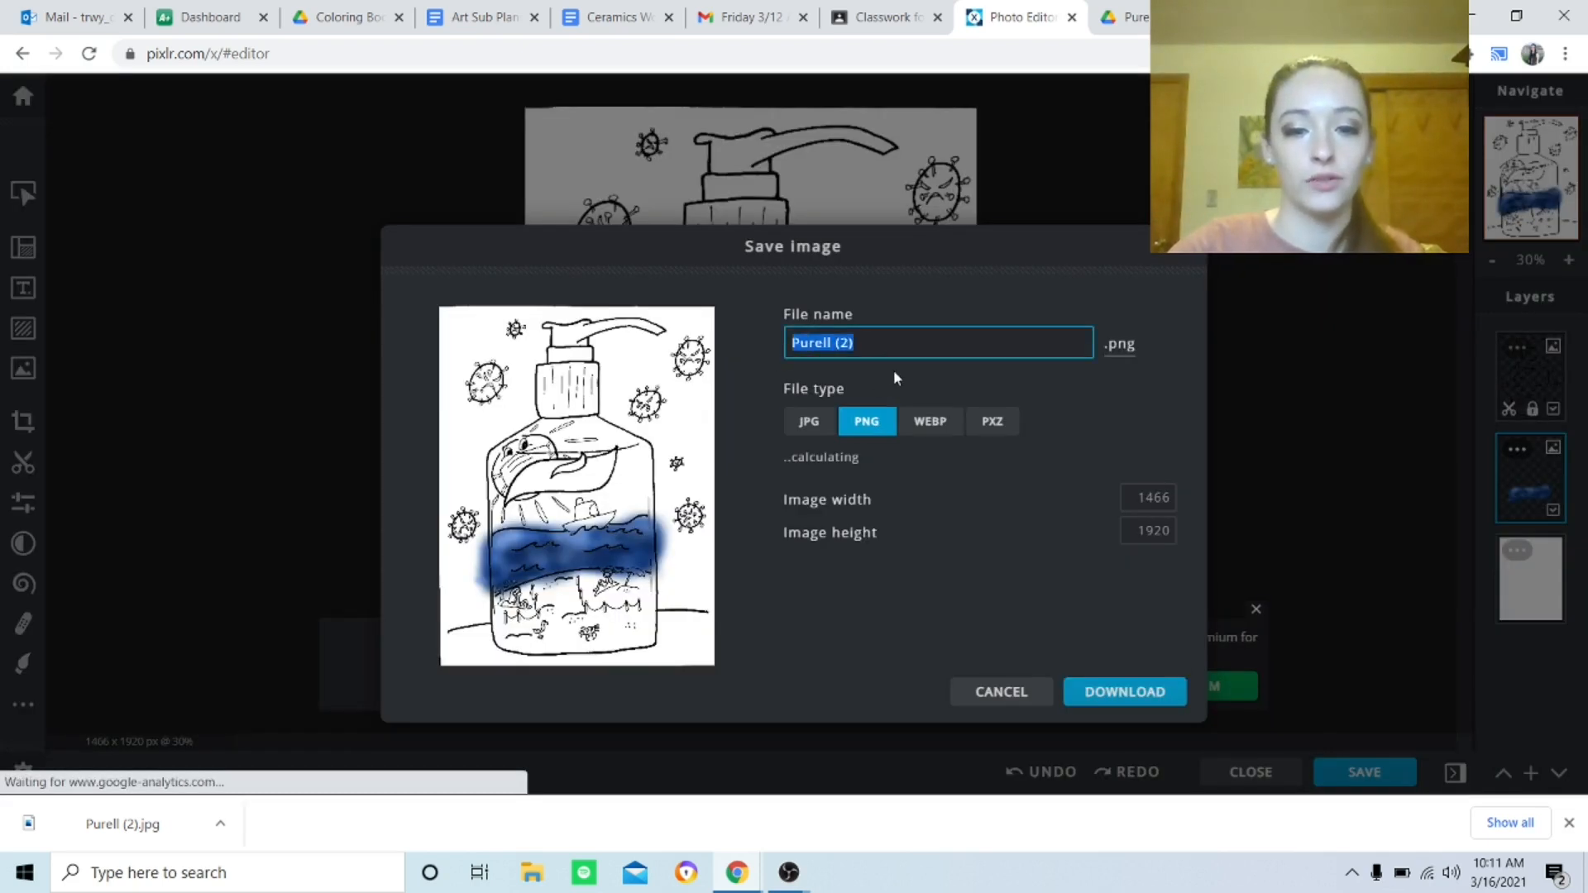
type("Sinchok")
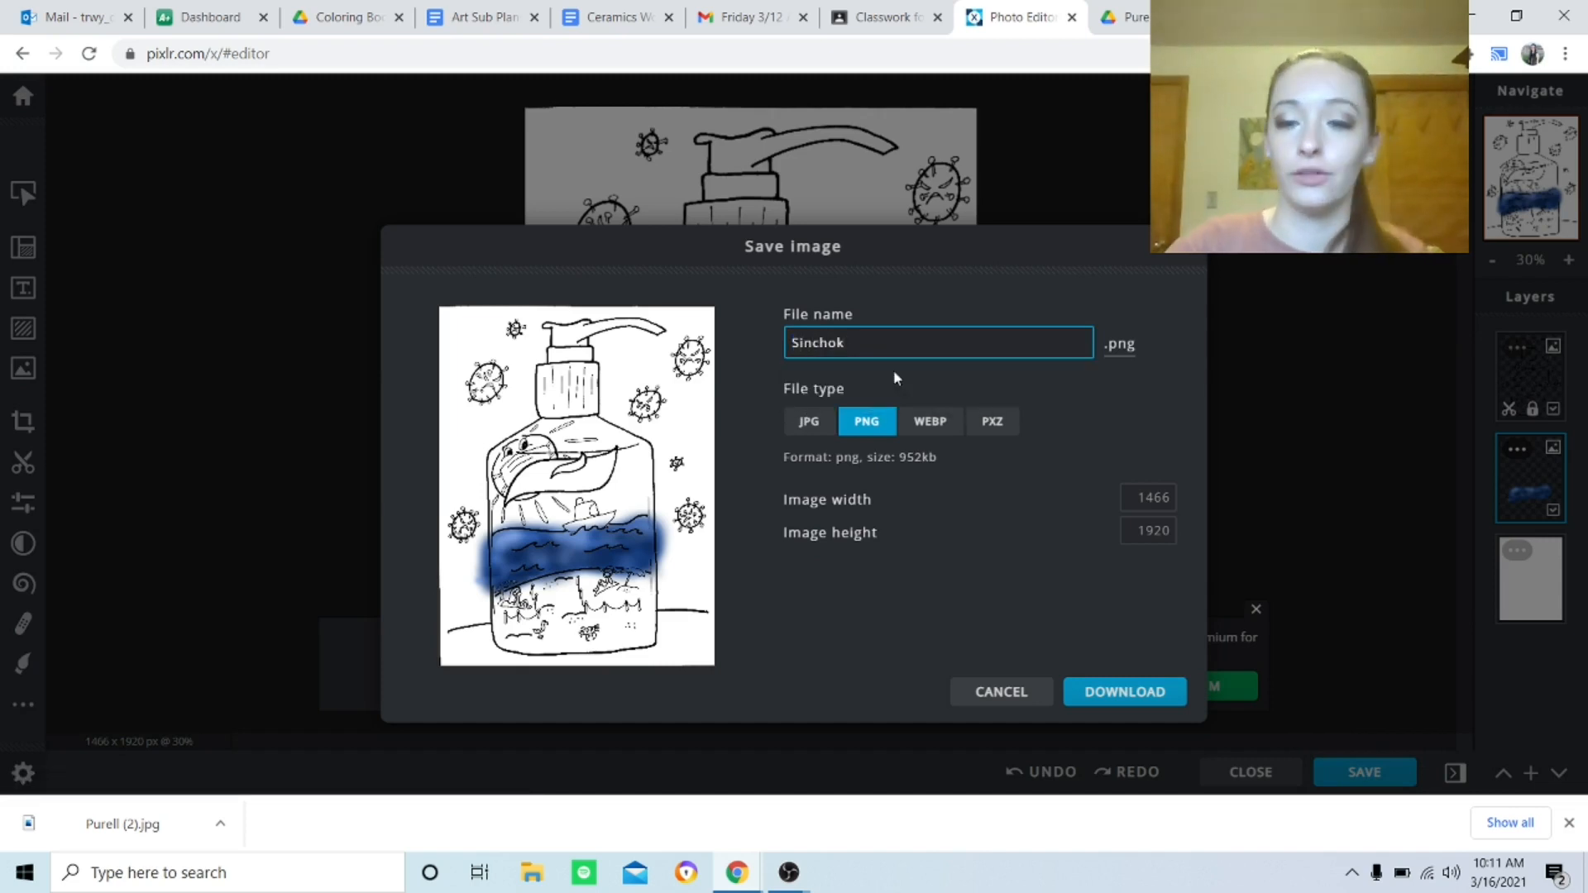
Choose JPG as the file type, set the quality to 100%, and download the image.
left_click(813, 429)
left_click(878, 427)
left_click(810, 430)
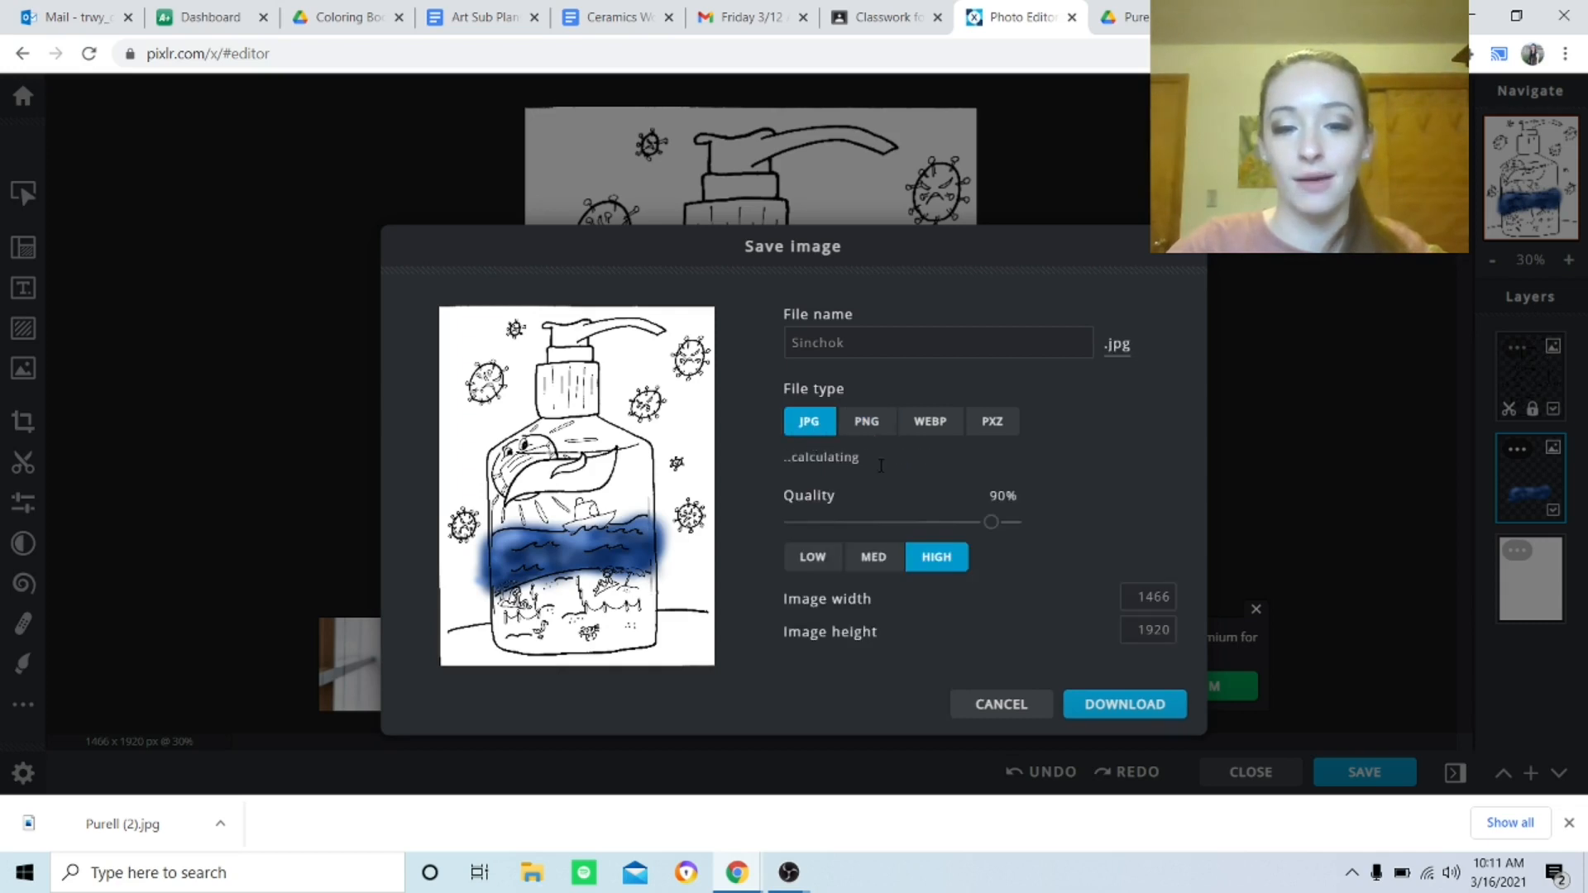
left_click_drag(993, 523, 1041, 529)
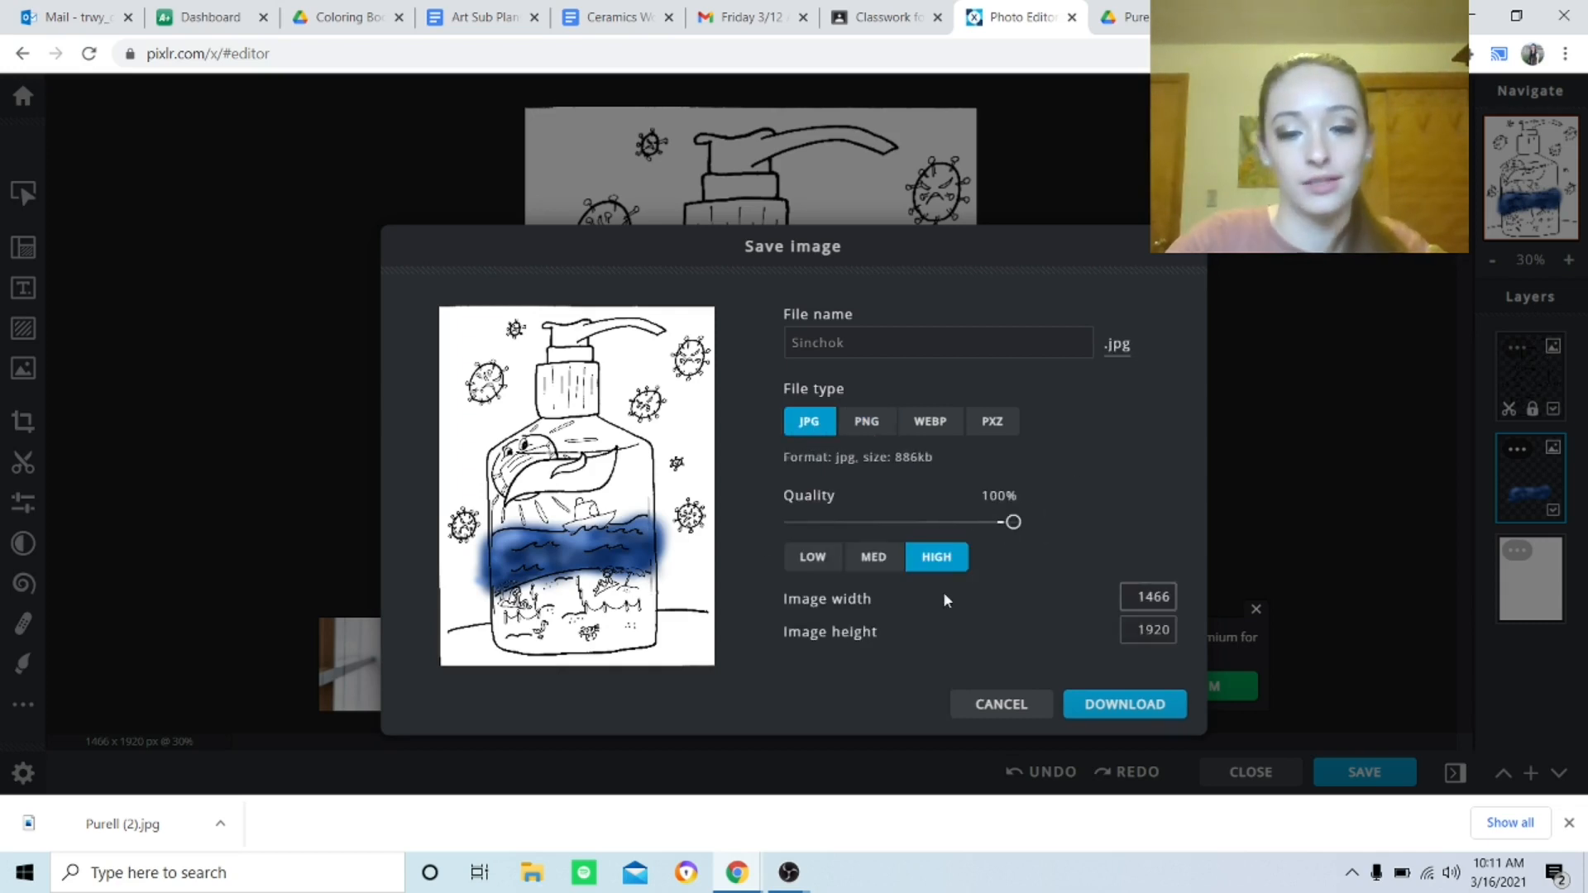
left_click(1101, 705)
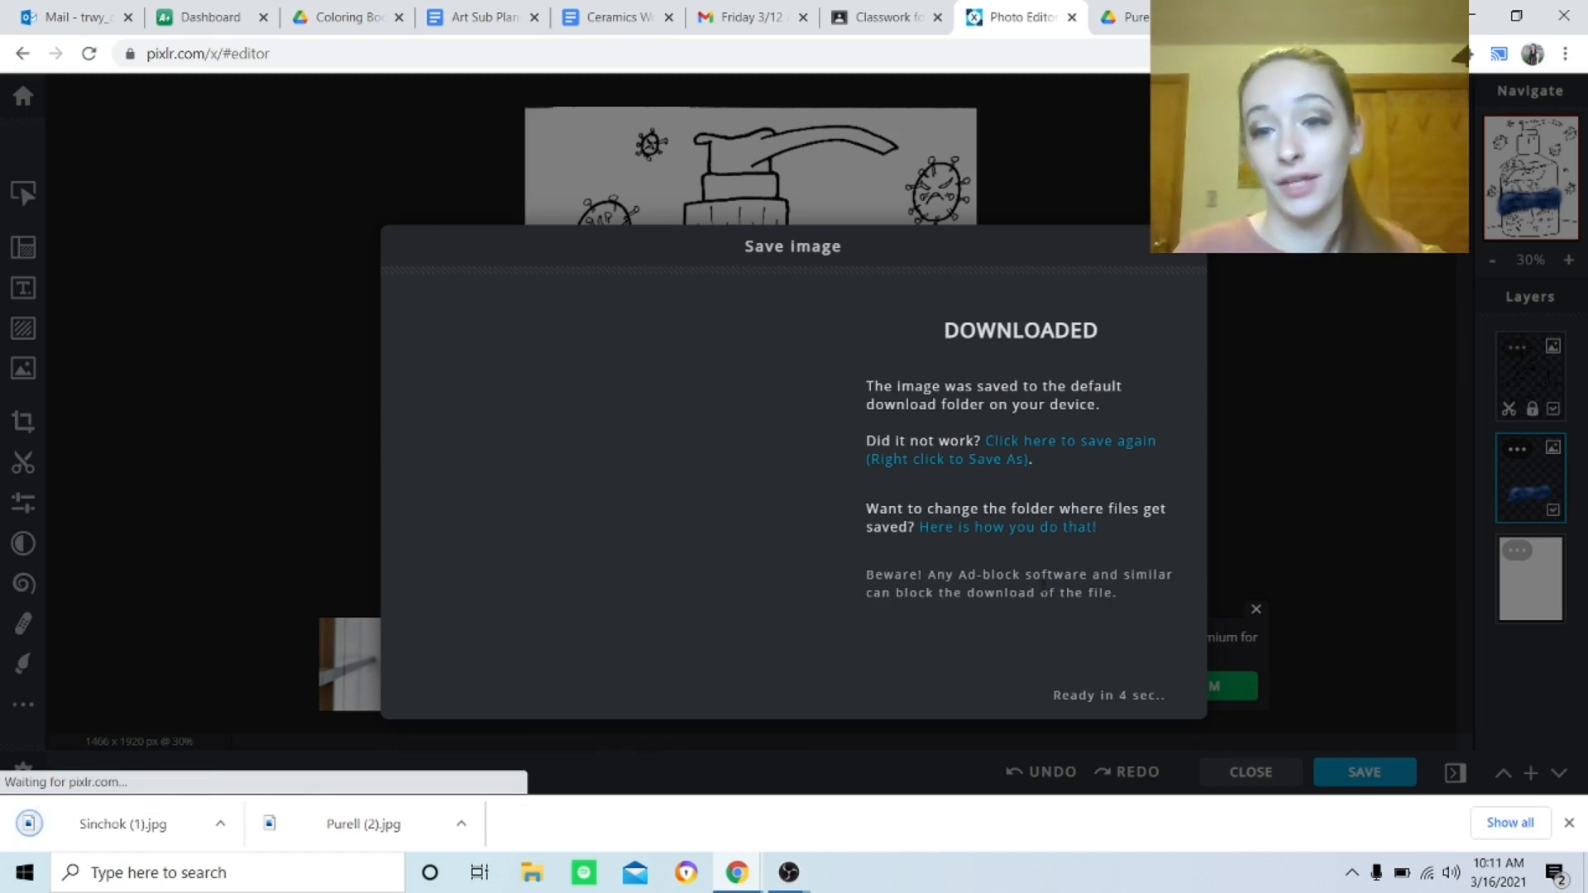
Switch to the Google Classroom classwork page with the Wednesday 3/17 assignment.
left_click(856, 12)
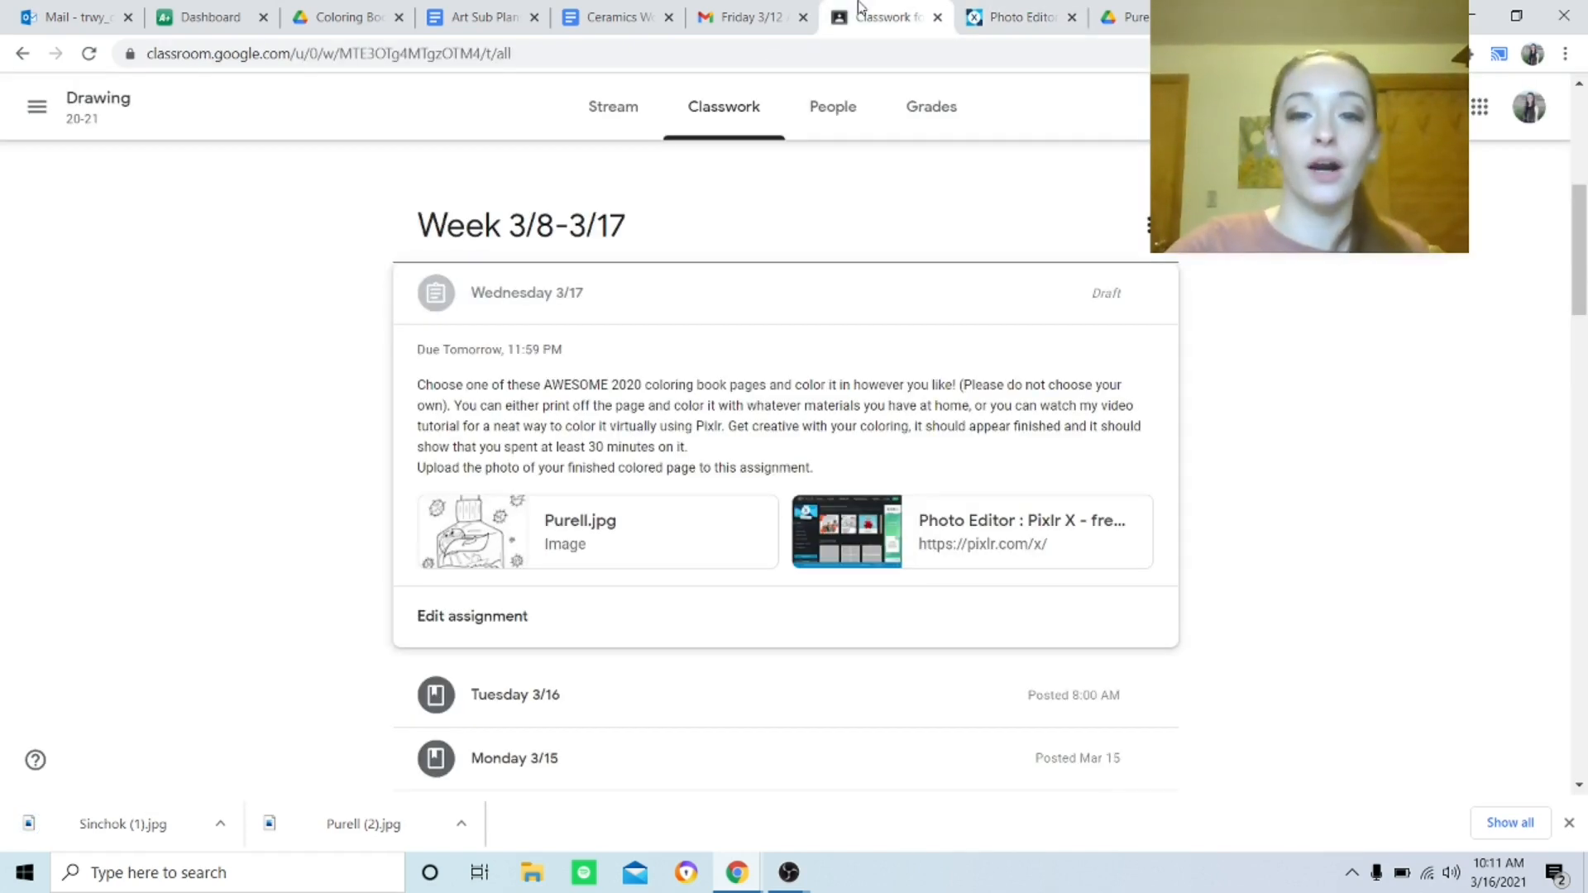